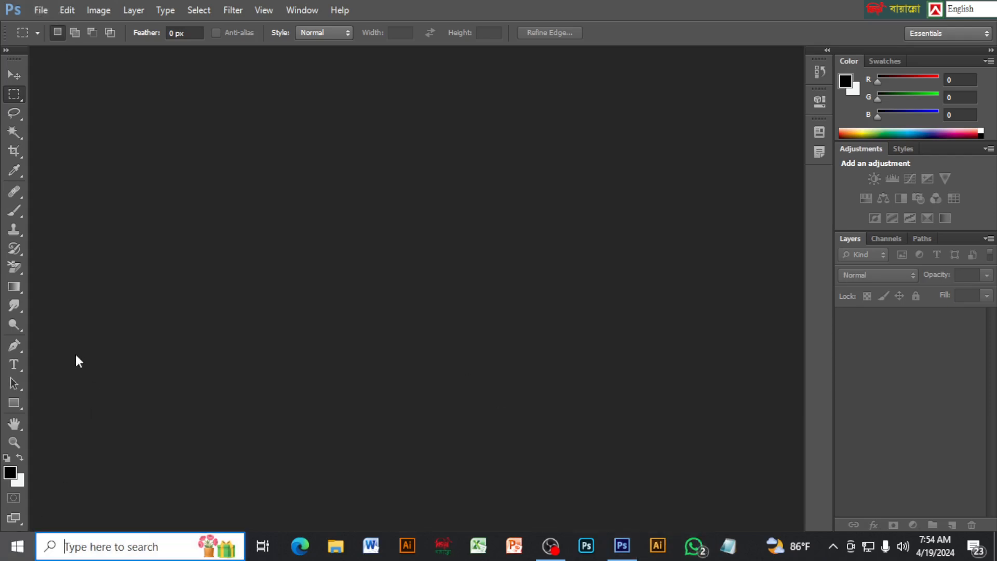
# - Launch Google Chrome and start a browsing session with the Person 1 profile
pyautogui.press('super')
pyautogui.scroll(-10, 96, 384)
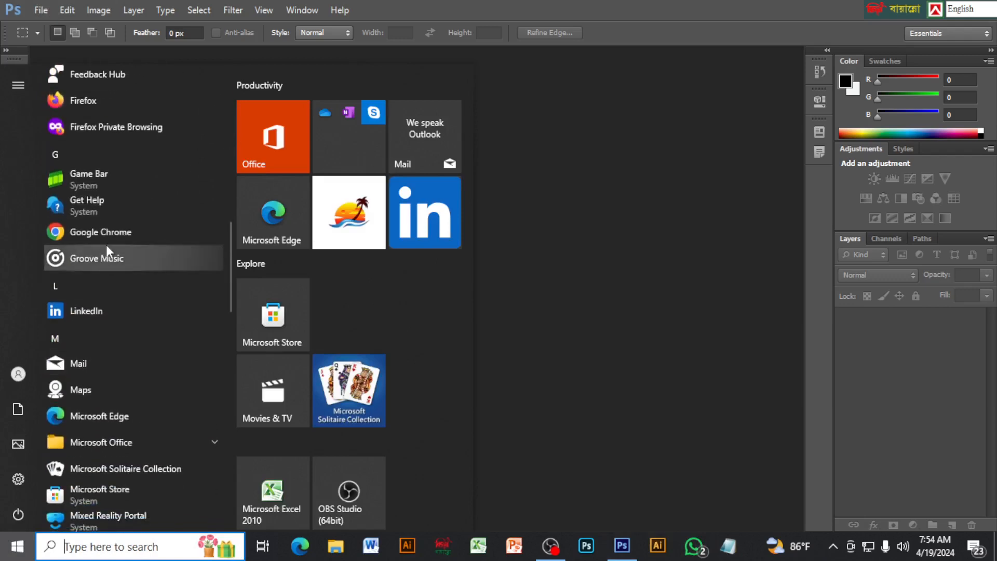
pyautogui.click(105, 238)
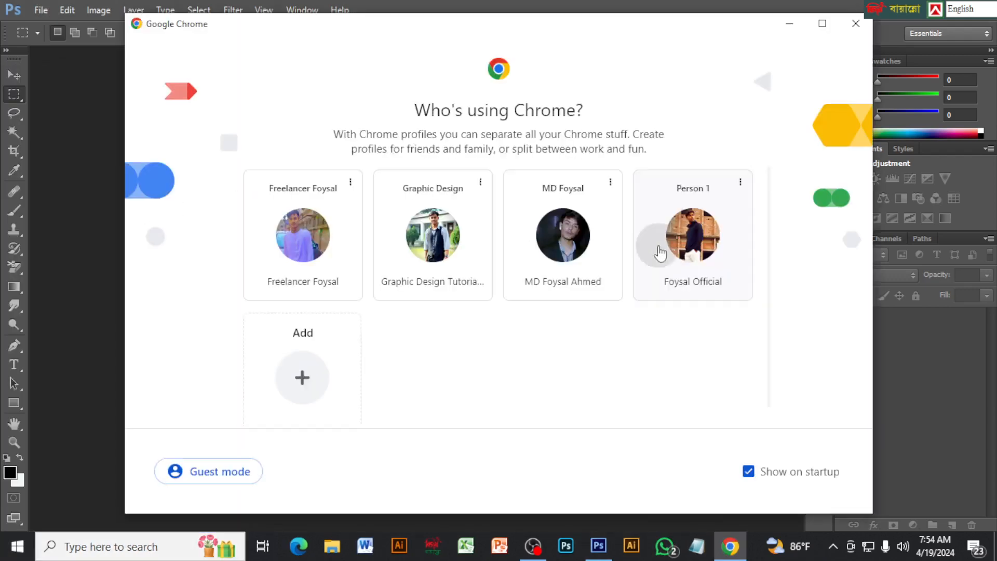
pyautogui.click(610, 233)
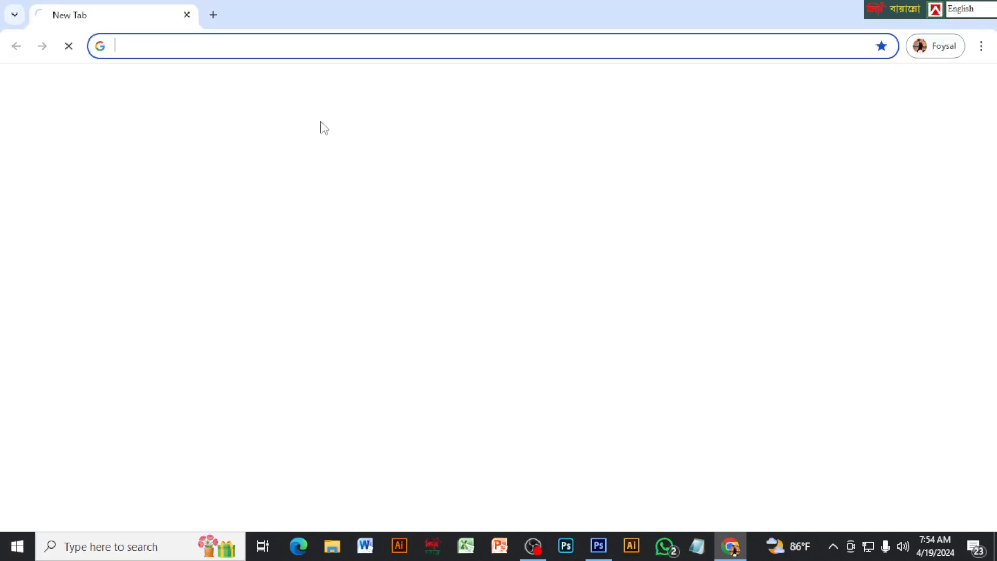
# - Search Google for "jug water image" and show the image results
pyautogui.click(280, 48)
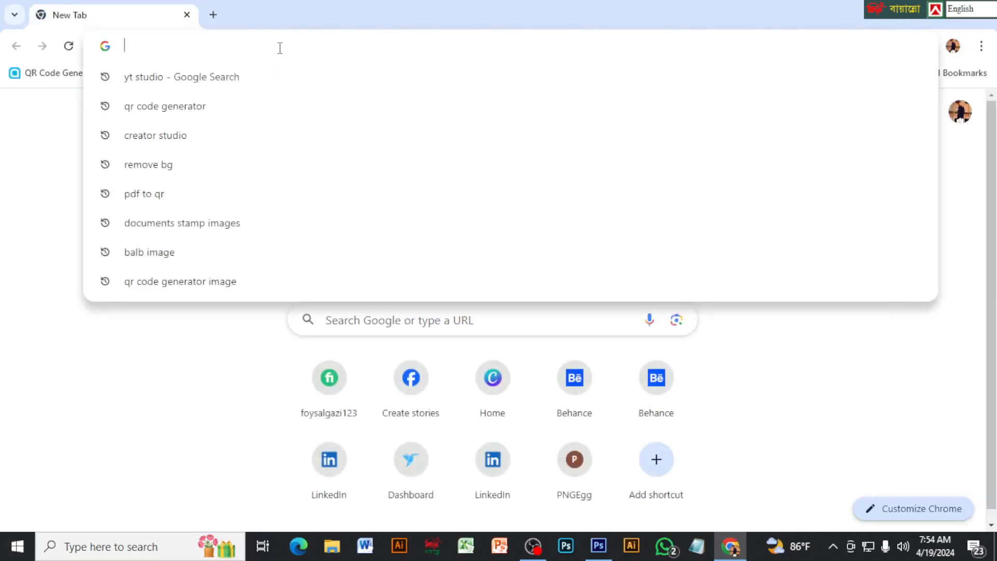
pyautogui.write('jug water image')
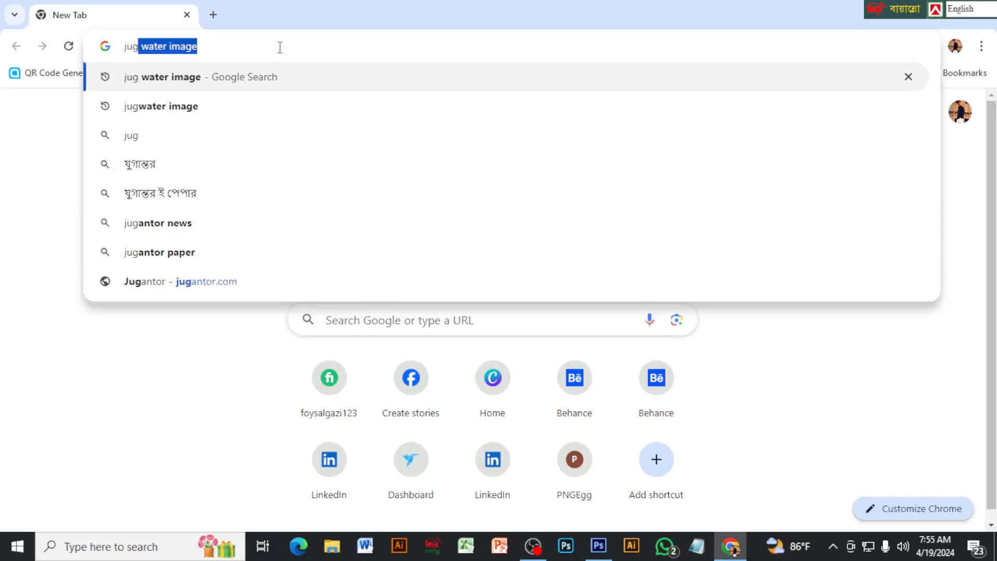
pyautogui.click(179, 83)
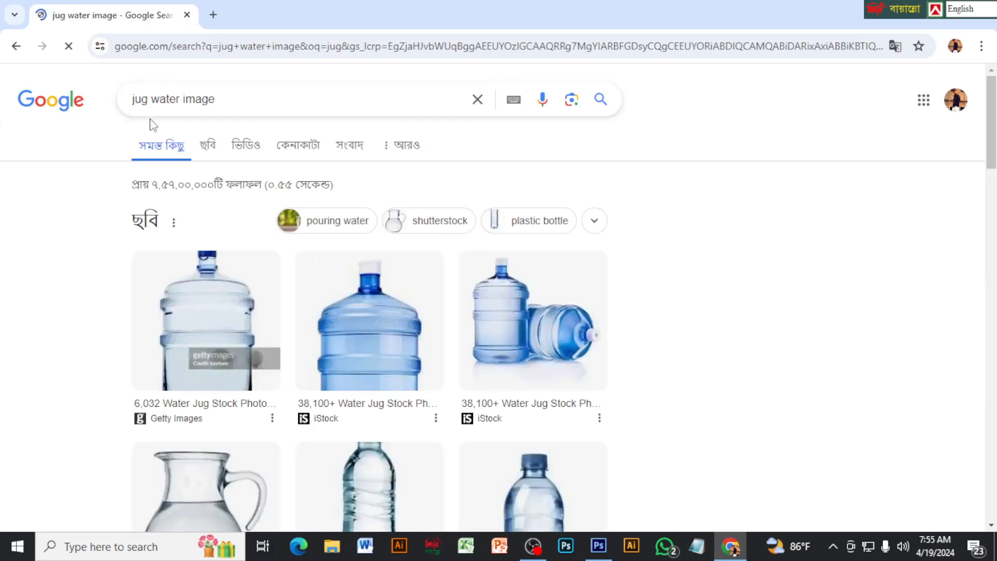
pyautogui.click(207, 146)
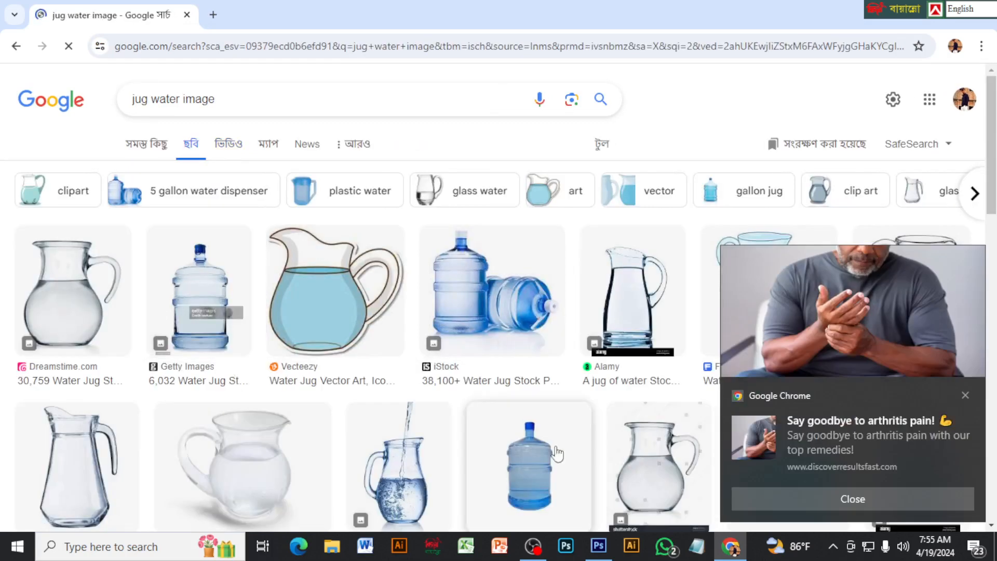
pyautogui.scroll(-1, 557, 454)
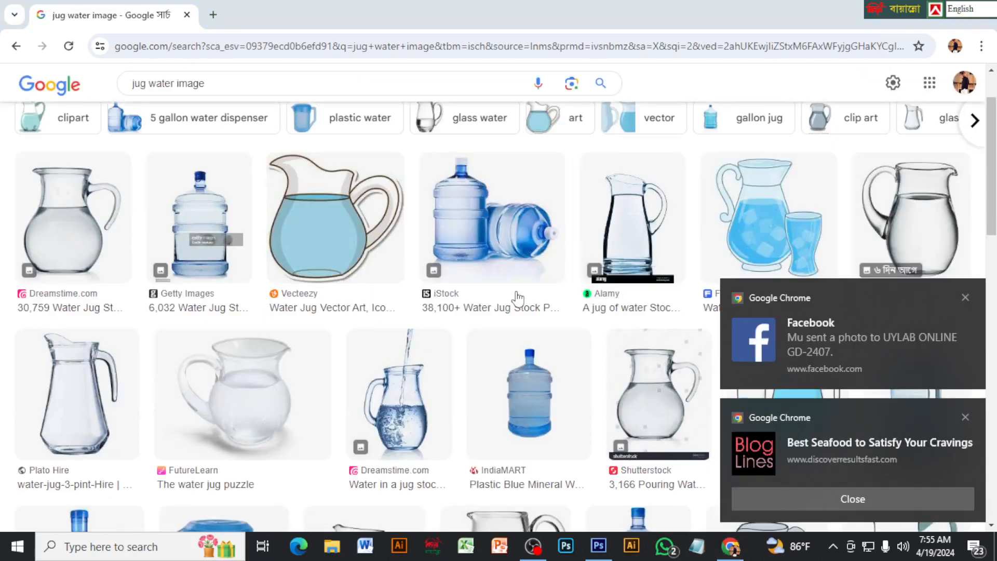
pyautogui.click(77, 215)
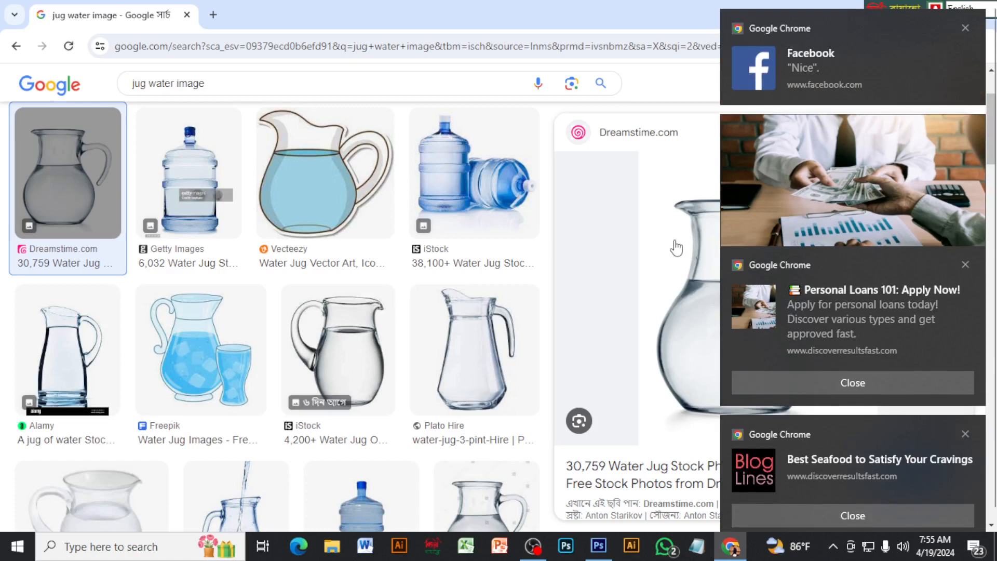
pyautogui.rightClick(677, 248)
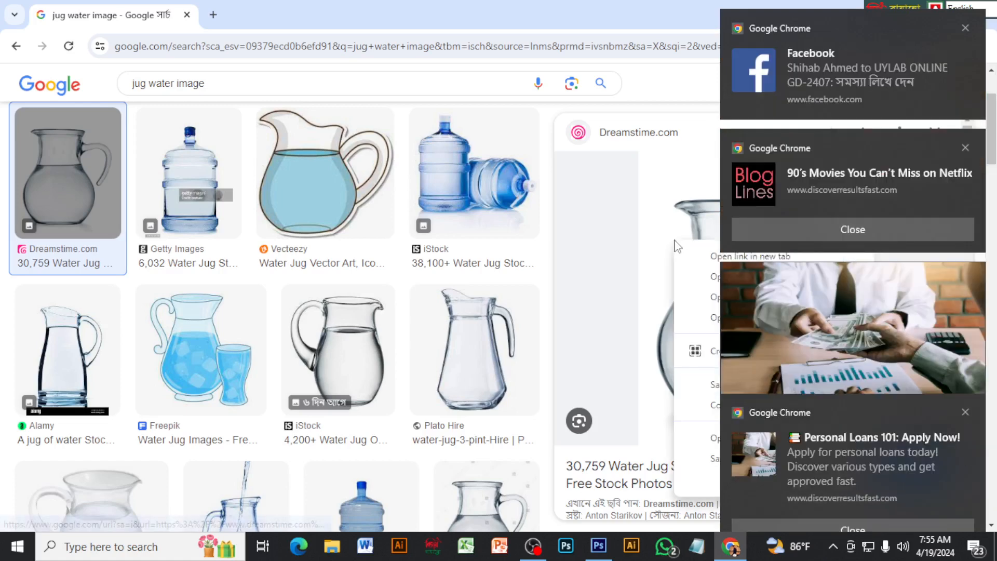
pyautogui.click(714, 461)
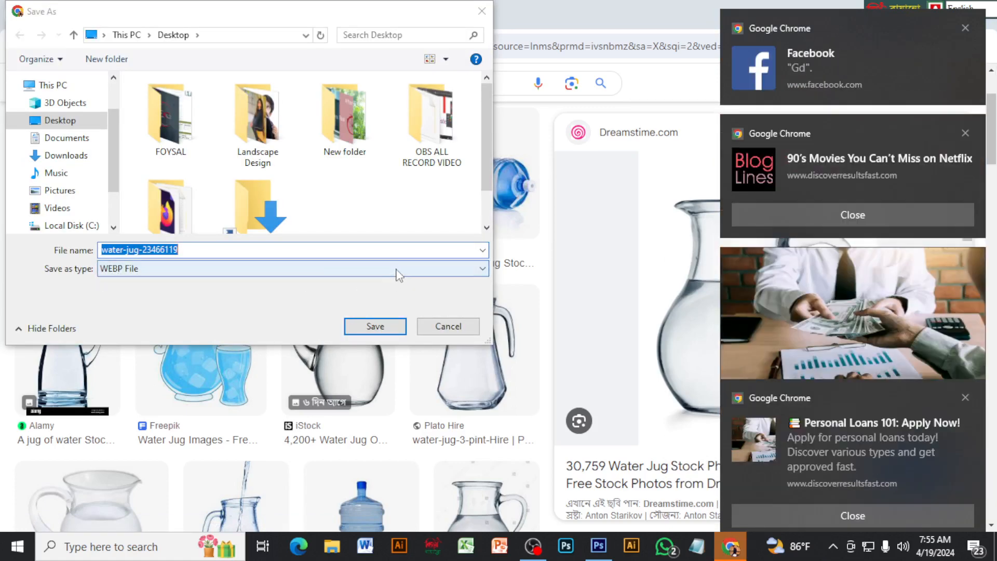
pyautogui.click(398, 275)
pyautogui.click(178, 294)
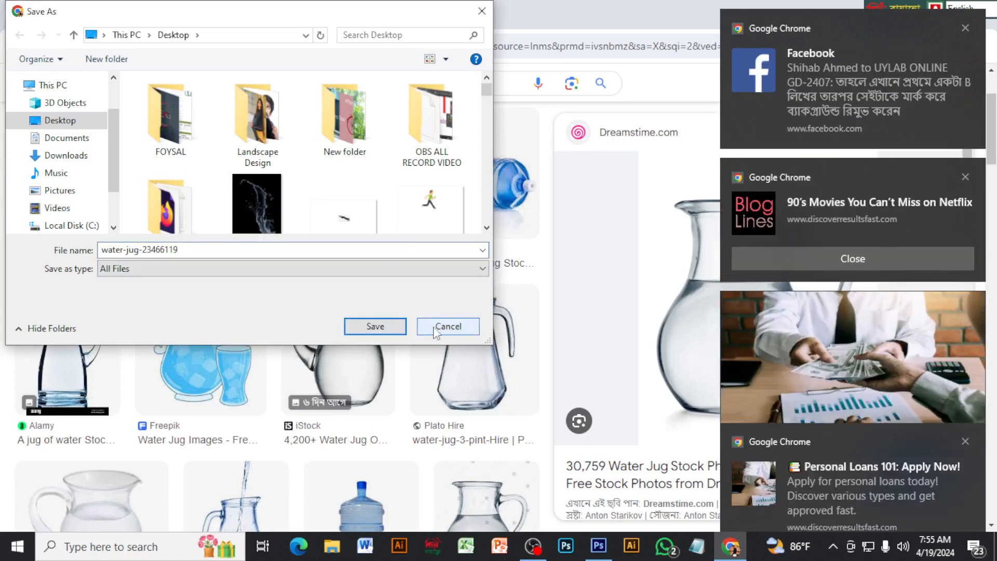
pyautogui.click(437, 333)
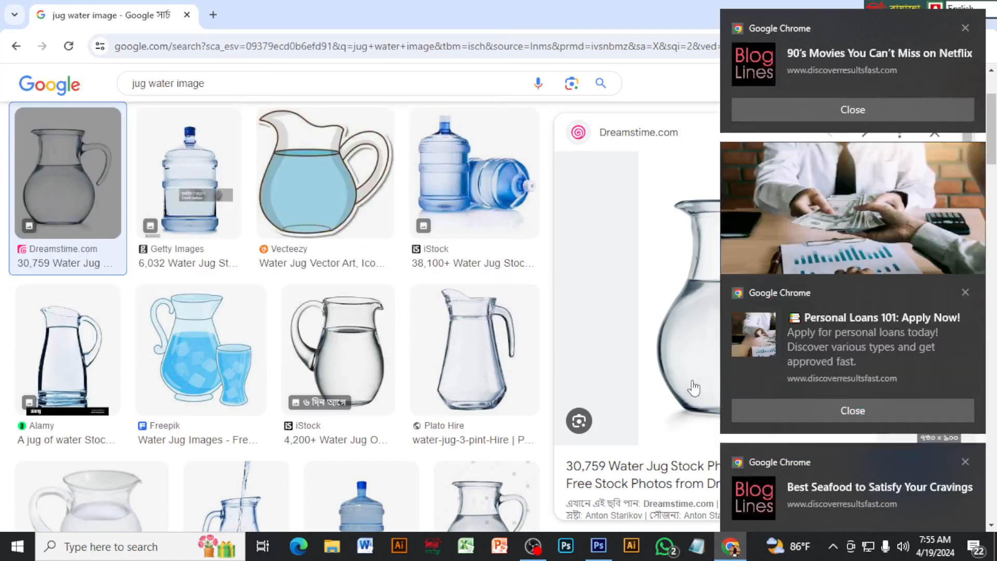
# - Preview the Dreamstime image of water pouring into a glass jug from the results
pyautogui.scroll(-5, 233, 376)
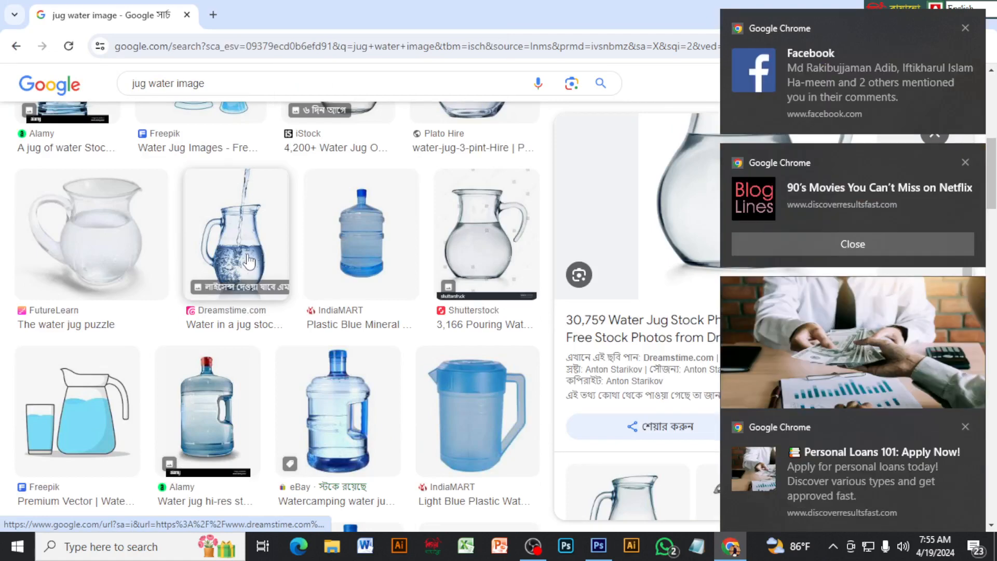
pyautogui.click(251, 258)
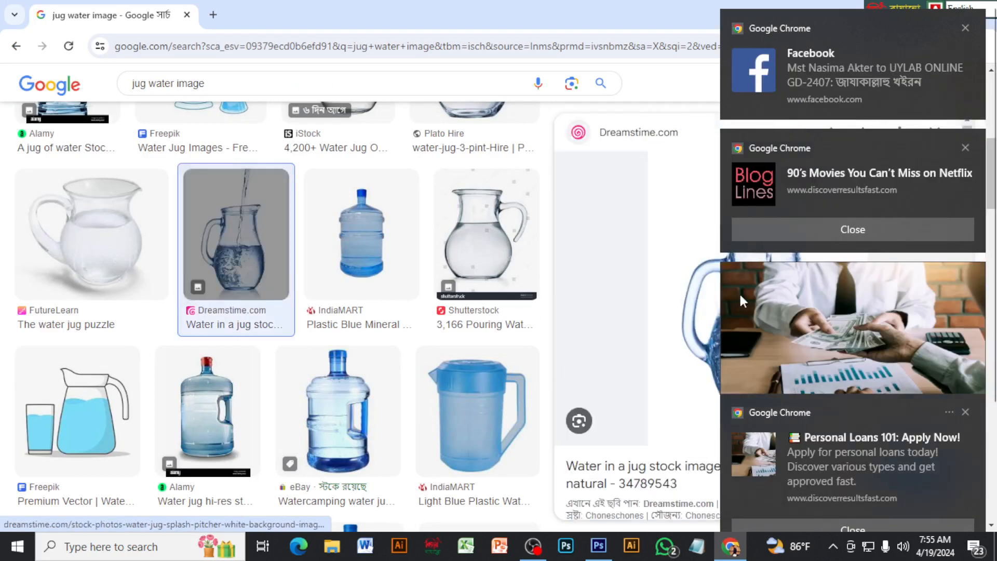
pyautogui.rightClick(689, 304)
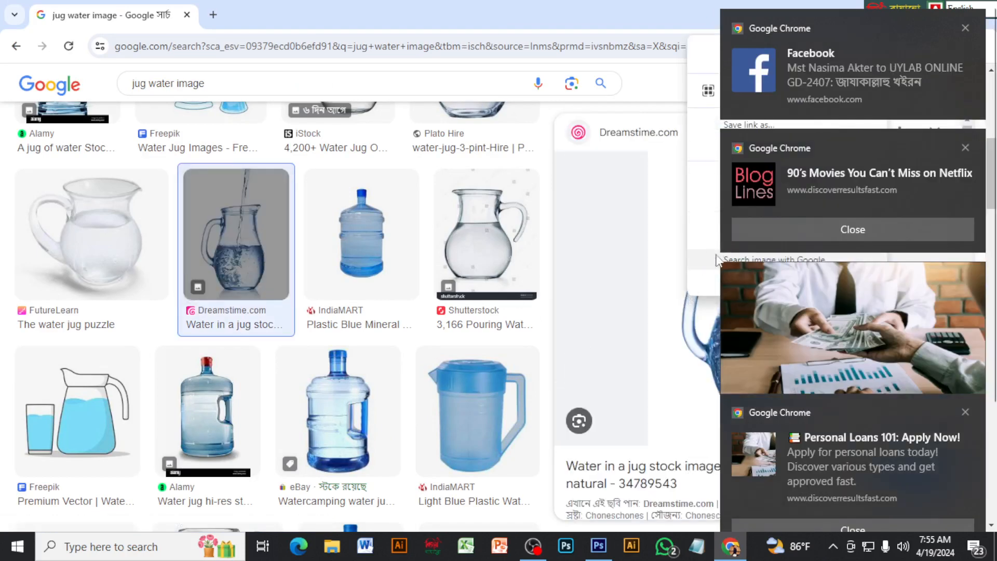
# - Dismiss the browser notifications covering the image preview
pyautogui.click(964, 24)
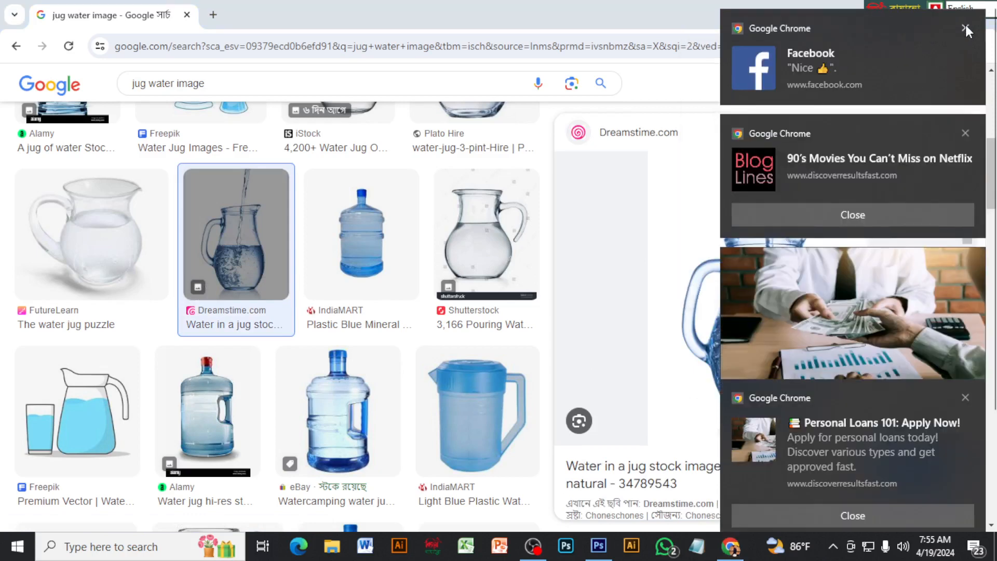
pyautogui.click(966, 26)
pyautogui.click(966, 26)
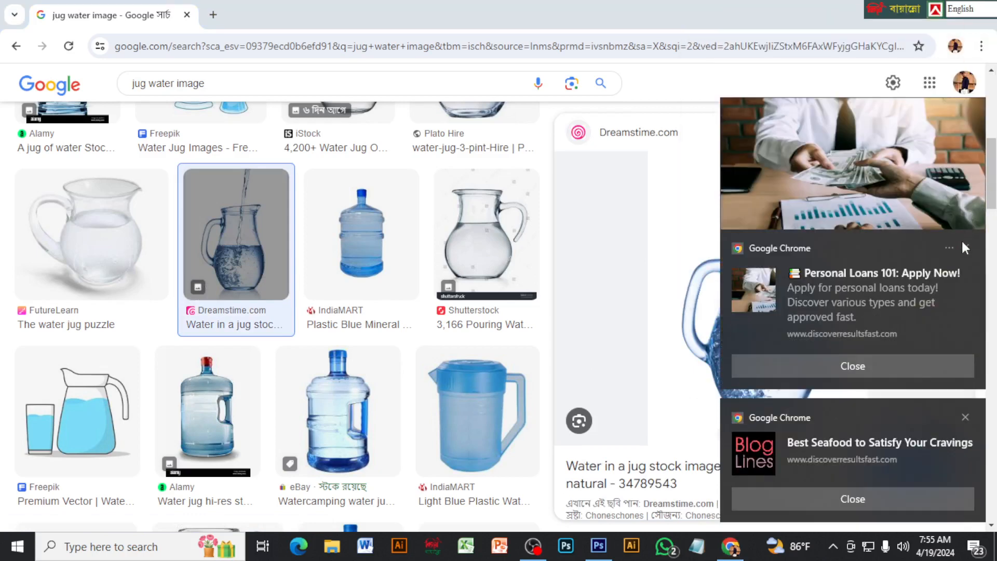
pyautogui.click(965, 247)
pyautogui.click(965, 416)
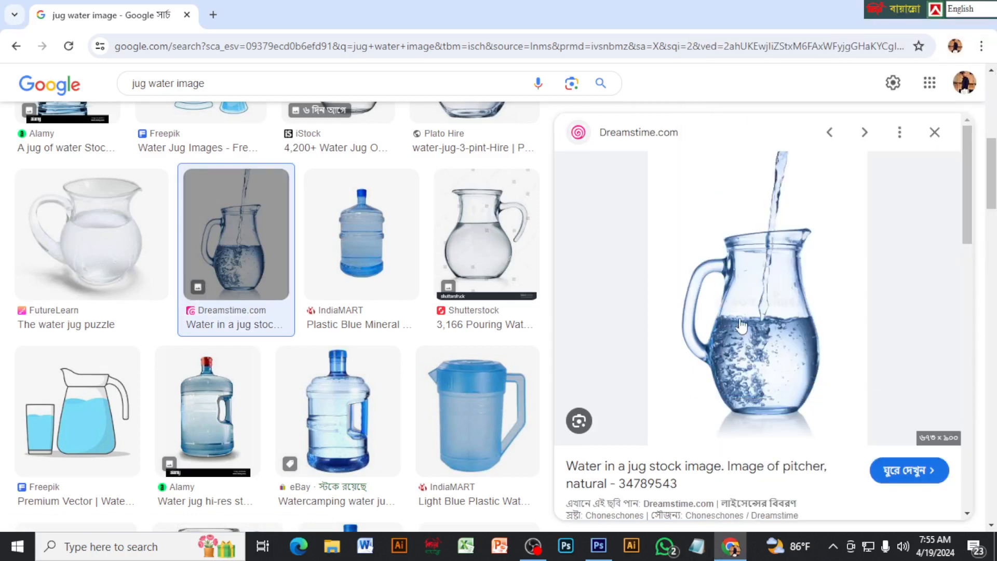
pyautogui.rightClick(740, 318)
pyautogui.click(789, 268)
pyautogui.click(448, 326)
# - Find the 123RF jug of water isolated on white among the related images and save it to the Desktop as a JPEG
pyautogui.scroll(-8, 768, 416)
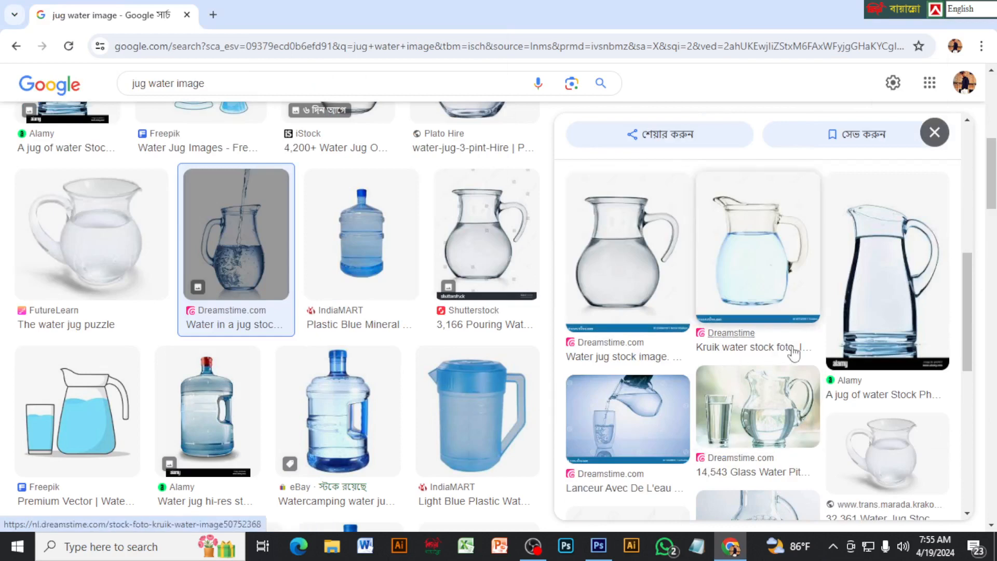
pyautogui.scroll(-3, 780, 379)
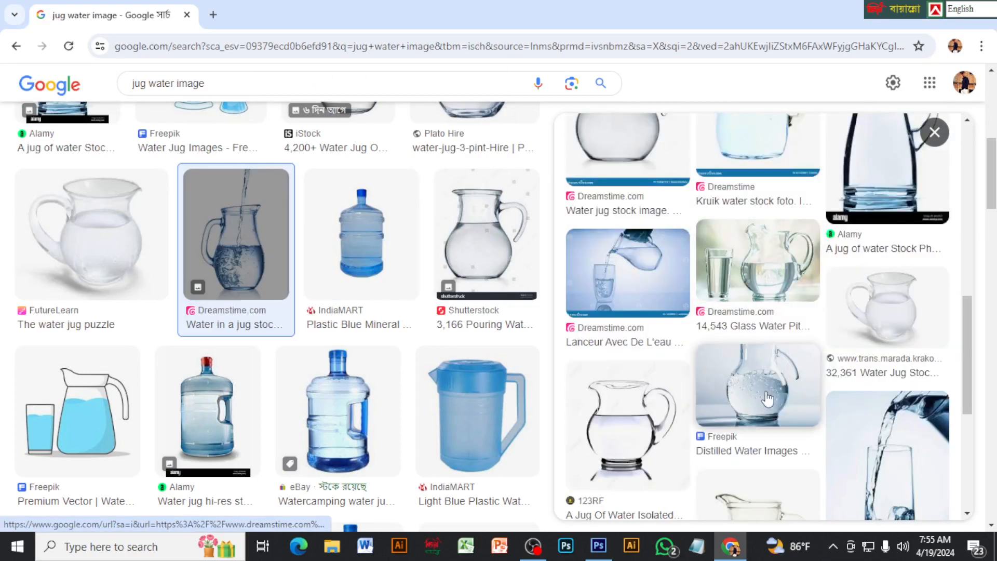
pyautogui.scroll(-3, 787, 400)
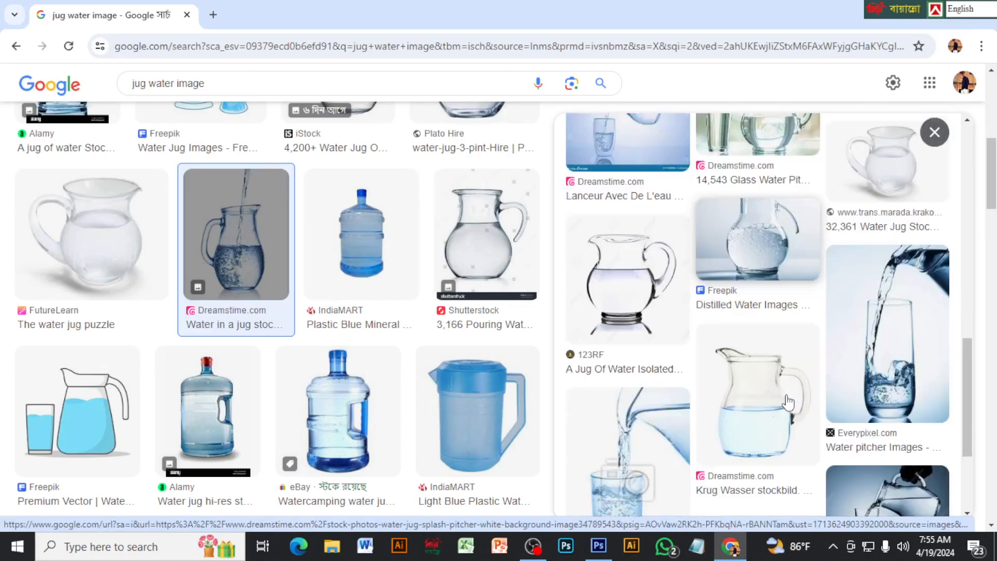
pyautogui.click(635, 298)
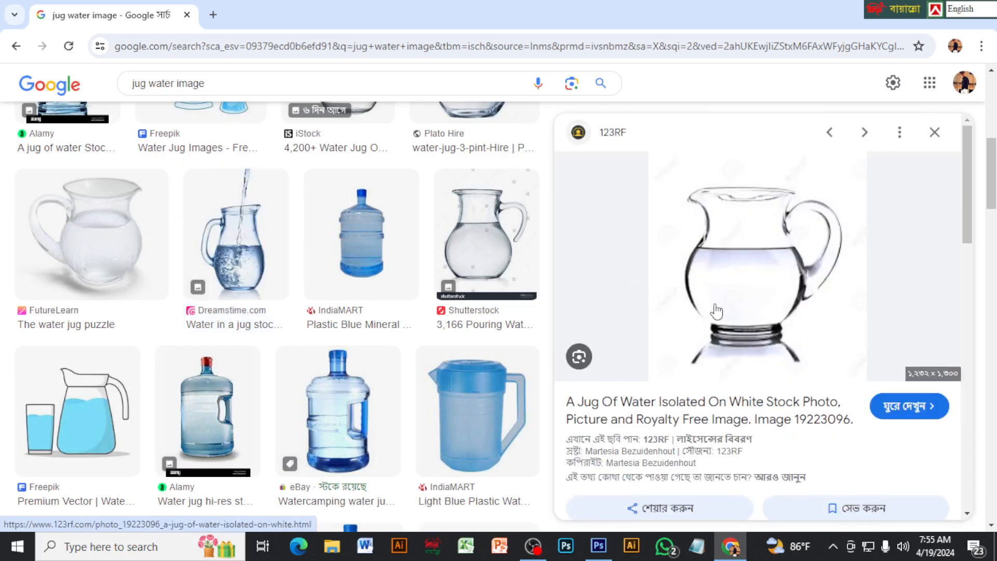
pyautogui.rightClick(737, 343)
pyautogui.click(814, 254)
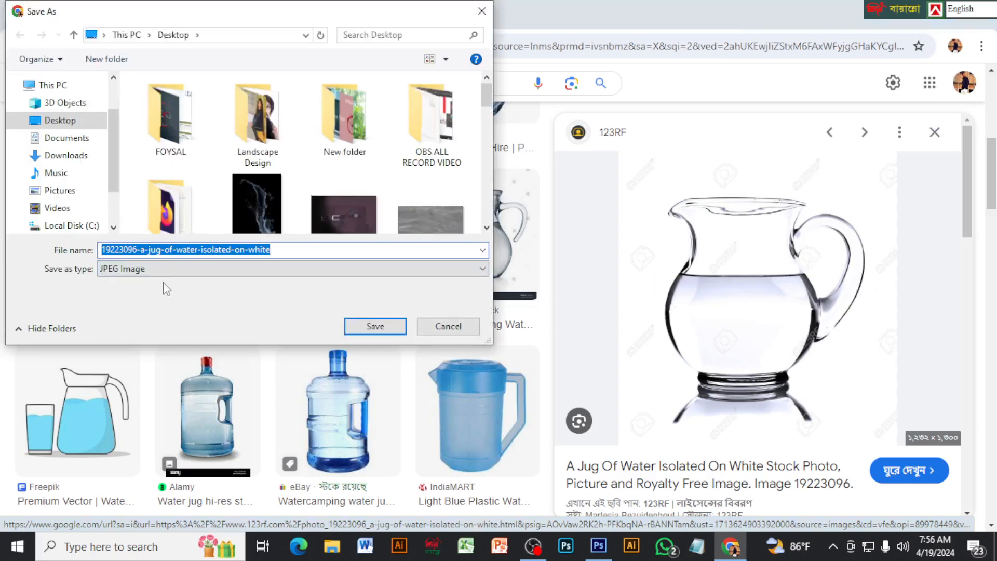
pyautogui.click(374, 326)
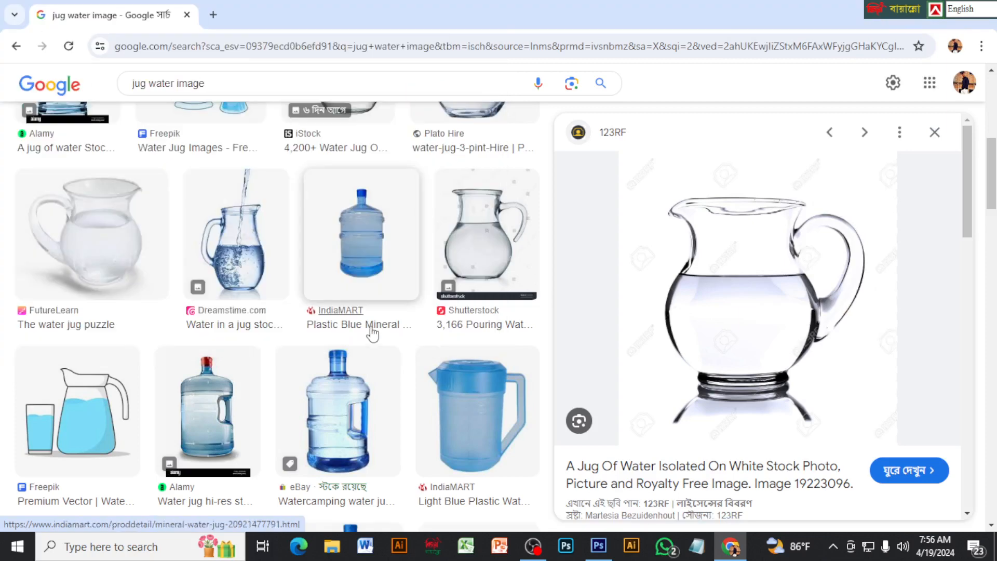
# - Switch to Photoshop and open the image 19223096-a-jug-of-water-isolated-on-white from the Desktop
pyautogui.click(599, 545)
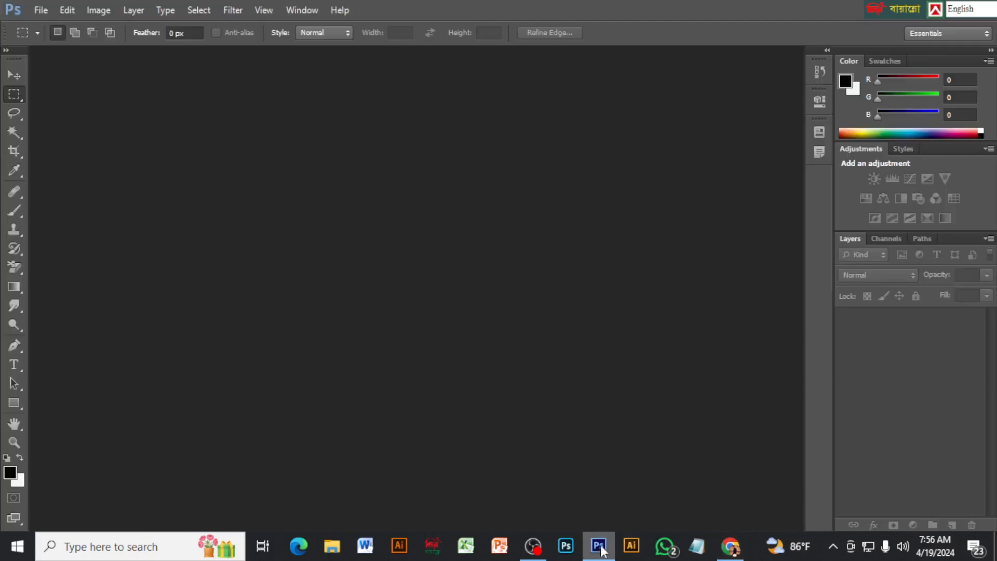
pyautogui.click(41, 11)
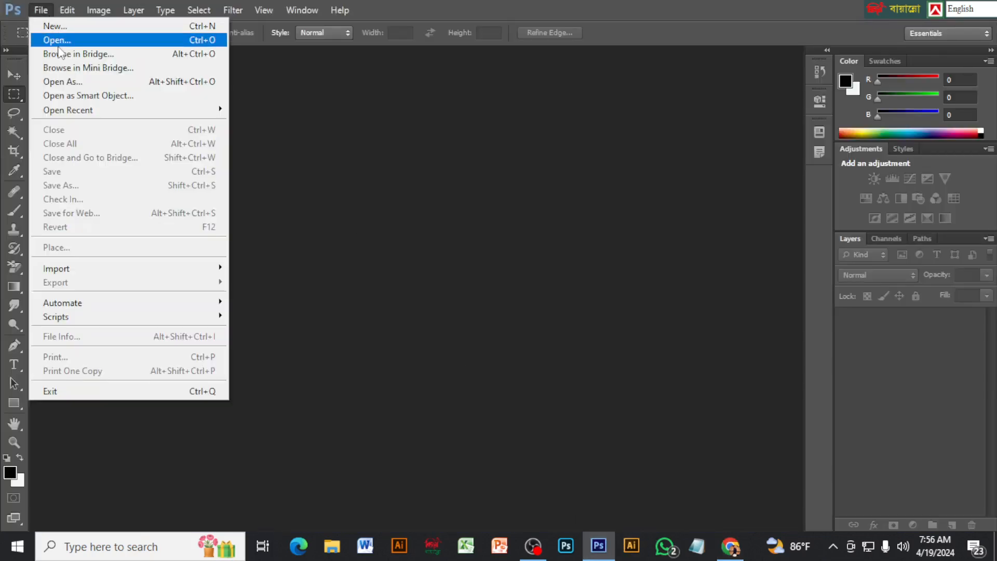
pyautogui.click(59, 44)
pyautogui.scroll(-5, 479, 276)
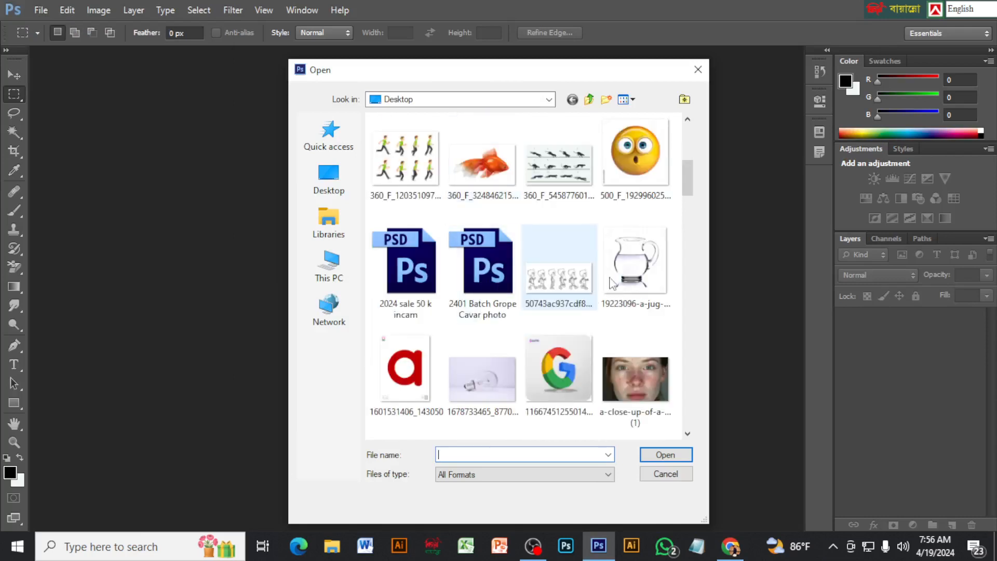
pyautogui.click(639, 279)
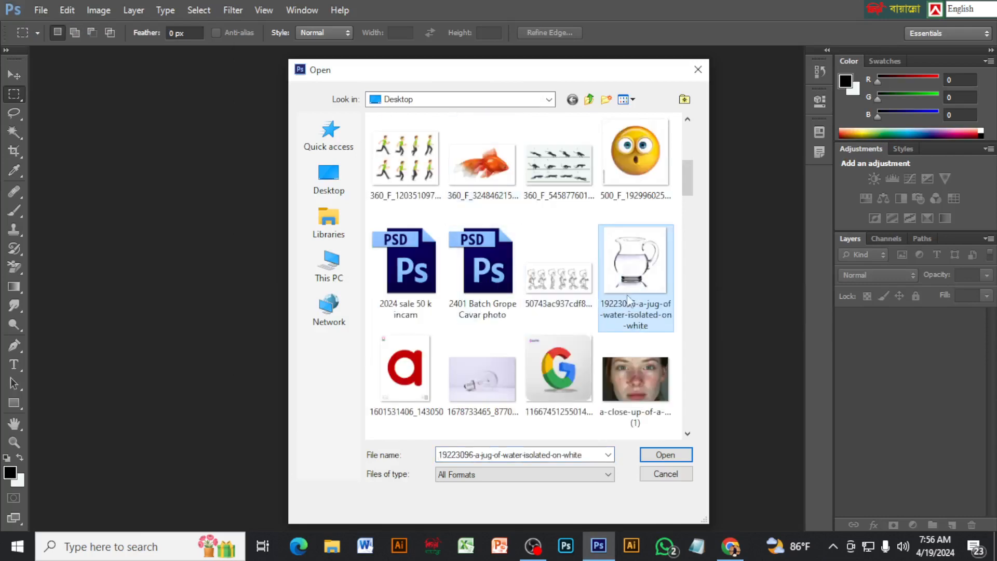
pyautogui.click(658, 451)
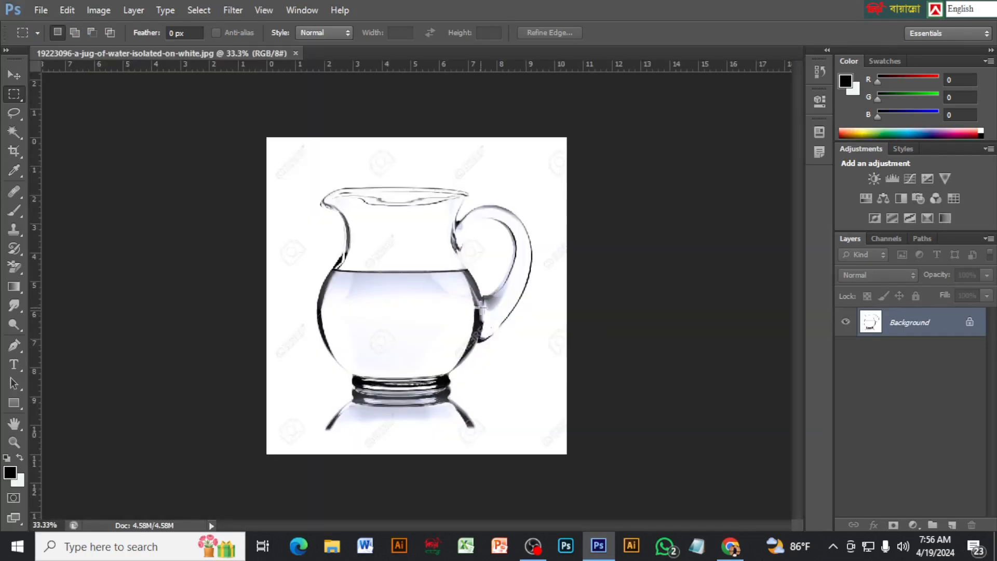
# - Activate the Move tool for the opened jug image
pyautogui.scroll(3, 476, 253)
pyautogui.scroll(-2, 472, 258)
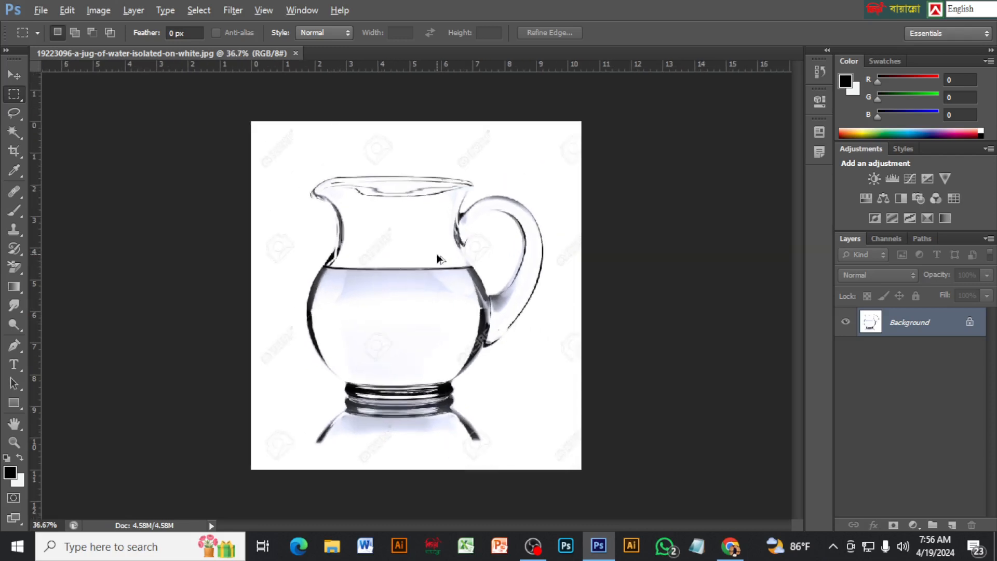
pyautogui.scroll(1, 426, 254)
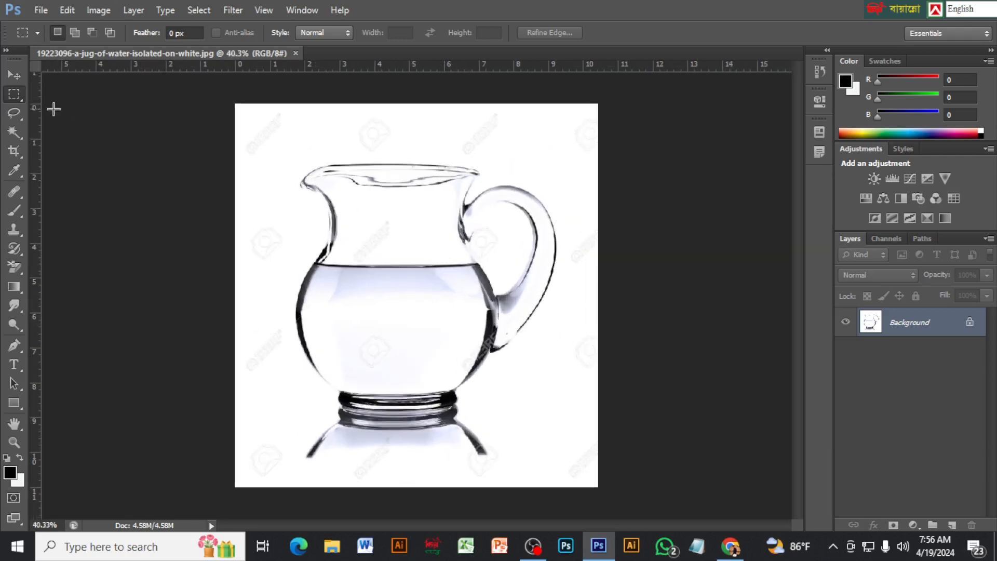
pyautogui.click(14, 75)
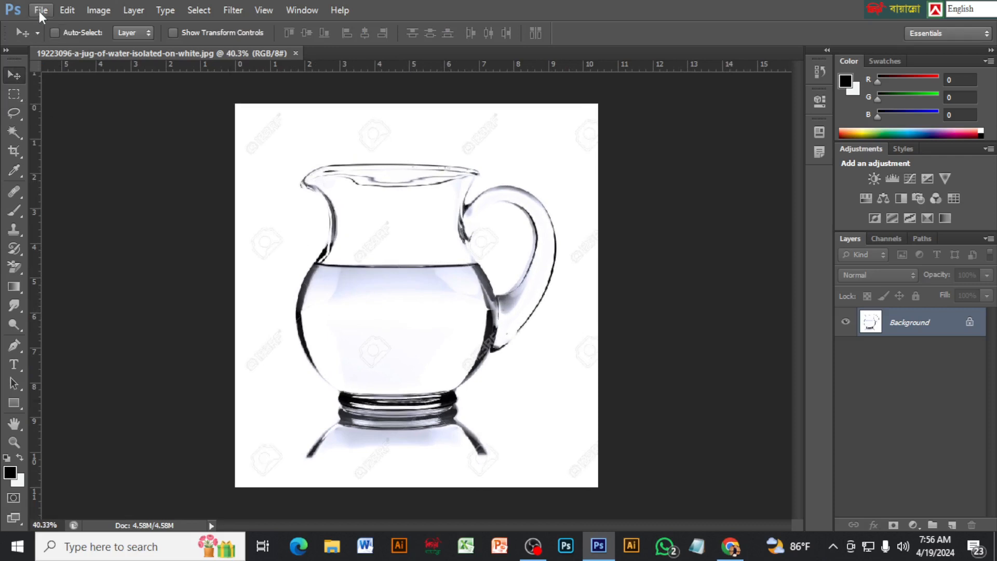
pyautogui.click(41, 12)
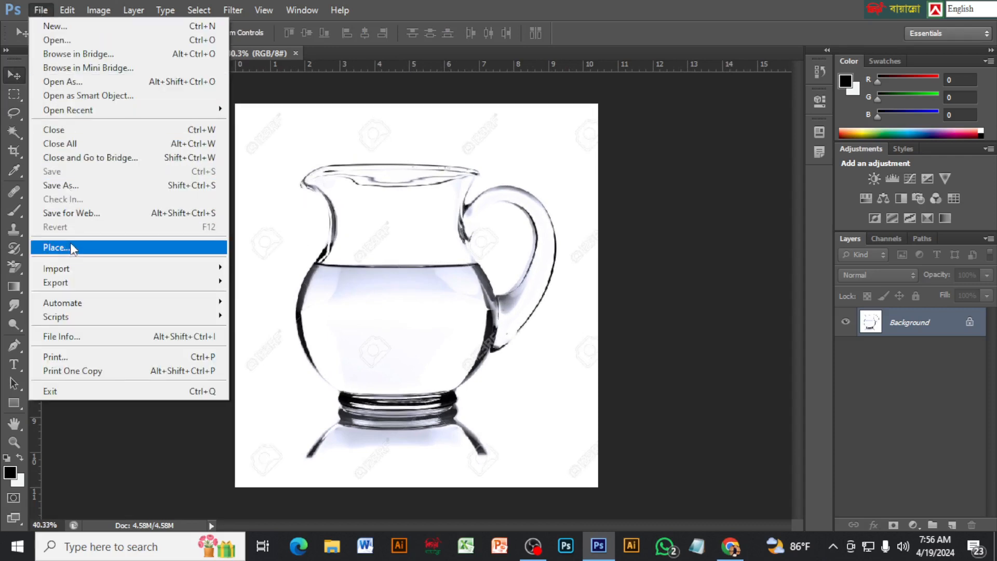
pyautogui.click(285, 173)
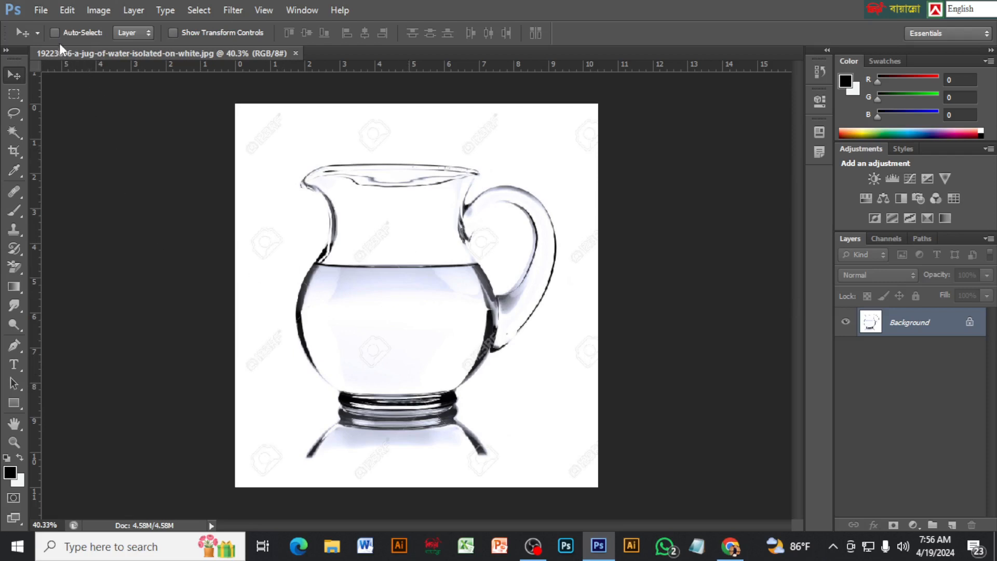
pyautogui.click(42, 12)
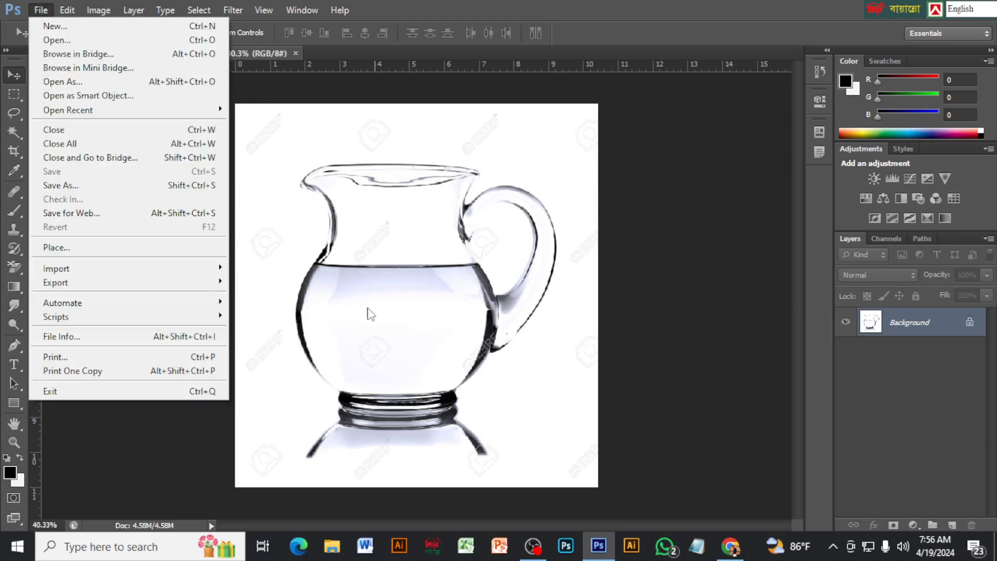
pyautogui.click(382, 258)
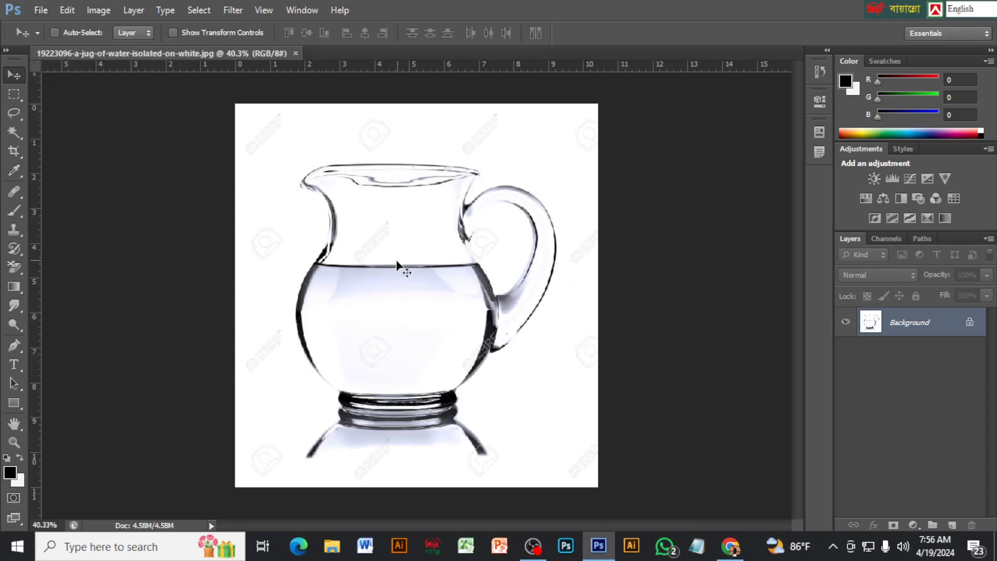
pyautogui.click(40, 12)
pyautogui.click(78, 41)
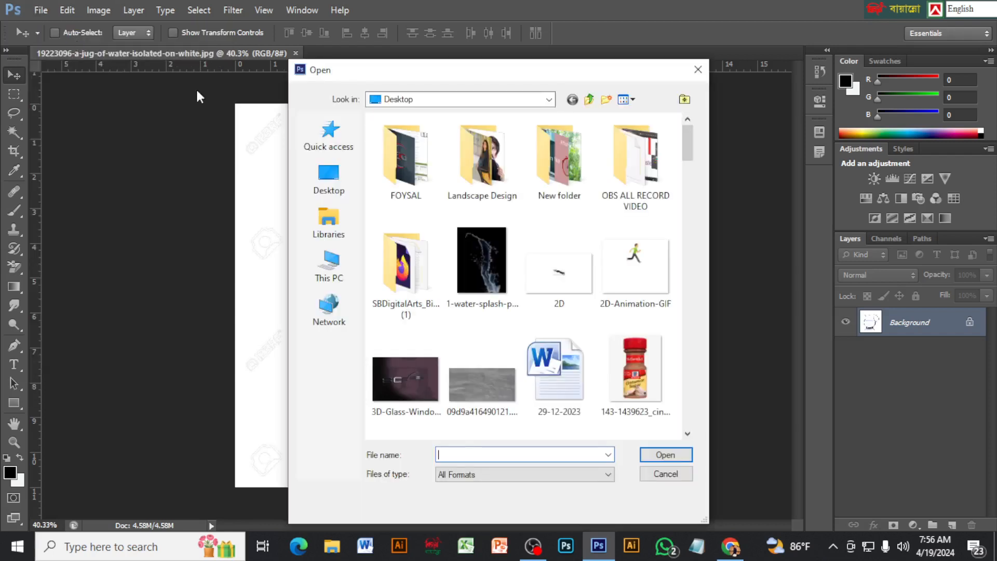
pyautogui.scroll(-3, 446, 260)
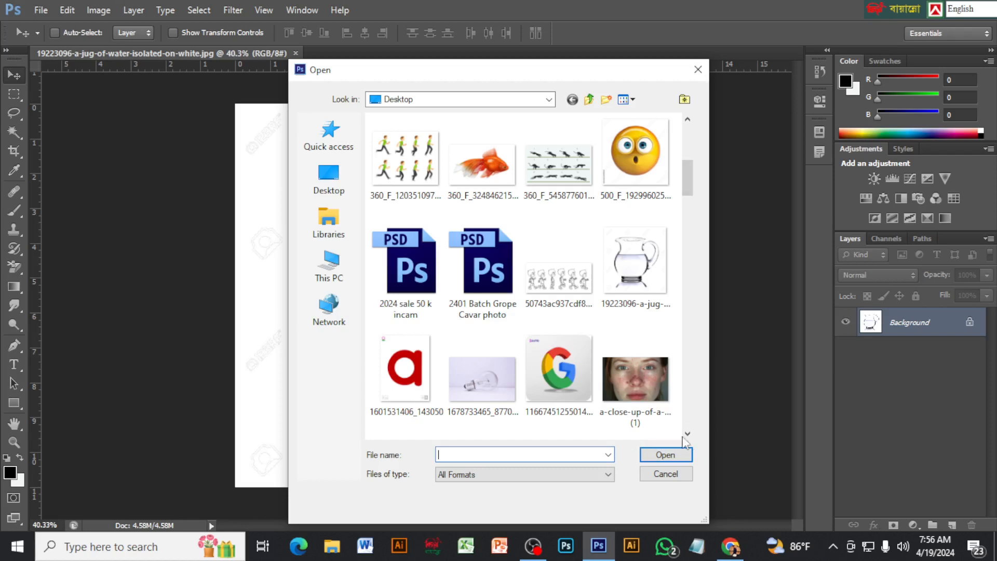
pyautogui.click(674, 474)
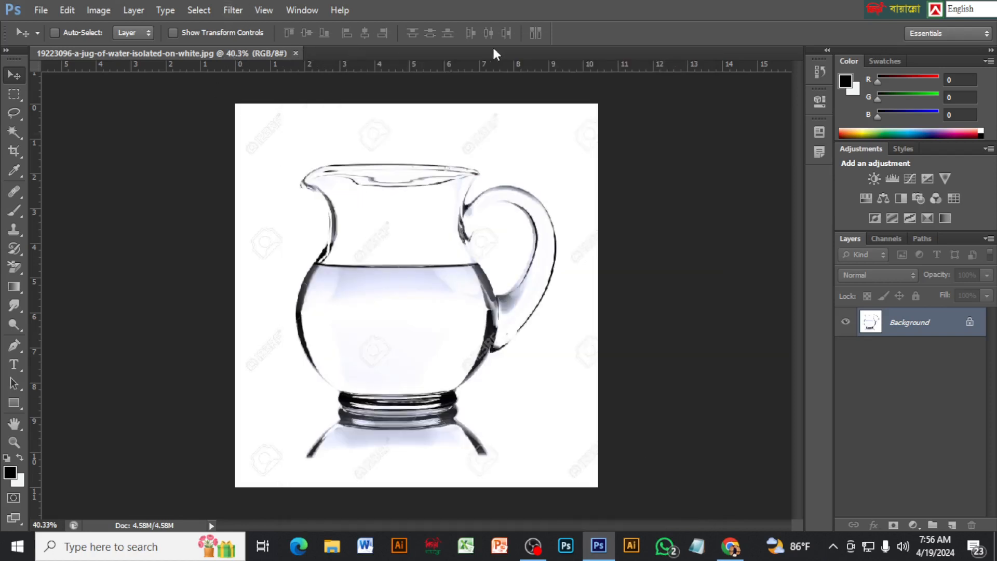
# - Place the goldfish image whose file name starts with 360_F_324846215 from the Desktop into the jug document
pyautogui.click(40, 9)
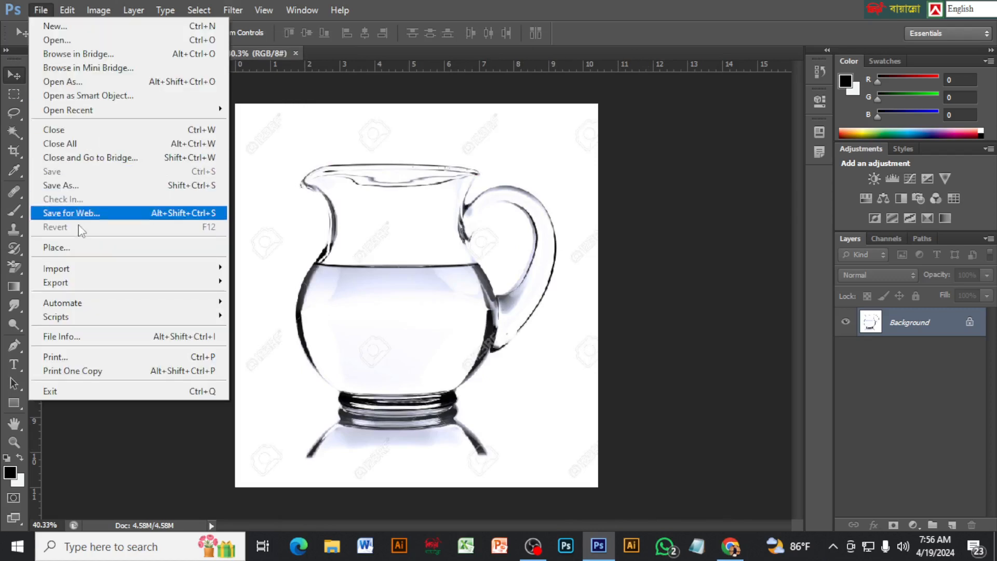
pyautogui.click(82, 252)
pyautogui.scroll(-5, 478, 291)
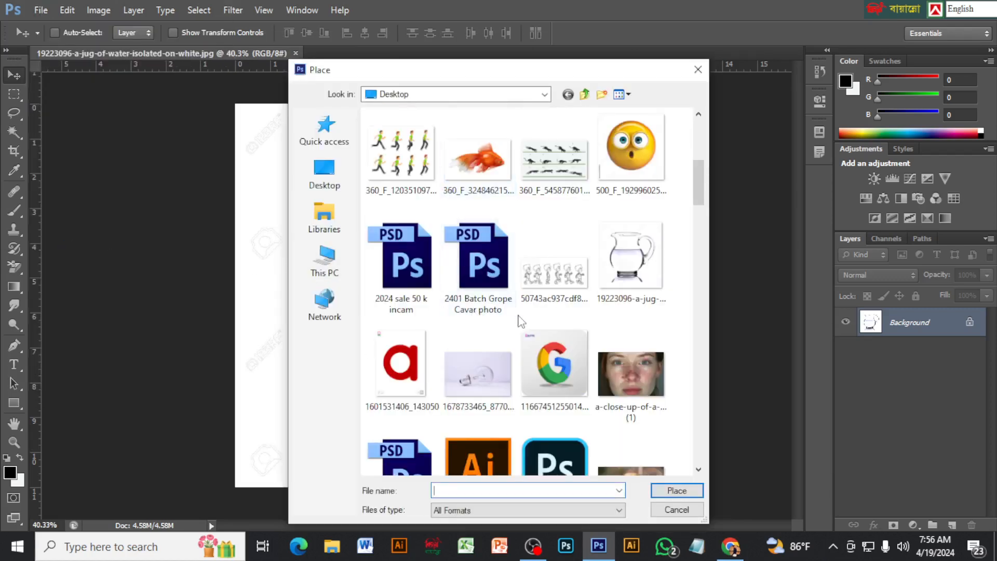
pyautogui.scroll(-3, 632, 260)
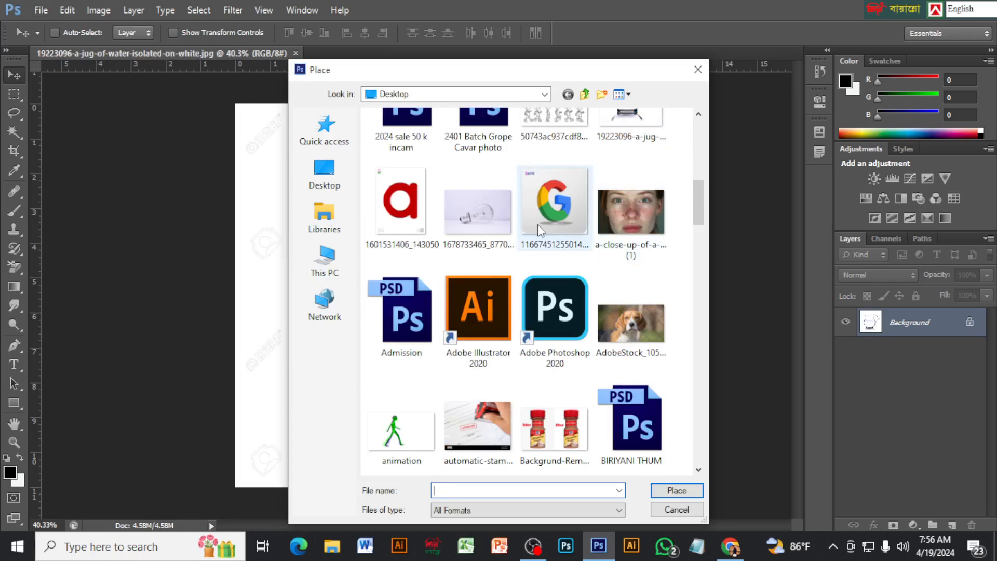
pyautogui.scroll(3, 538, 235)
pyautogui.scroll(3, 538, 235)
pyautogui.click(480, 331)
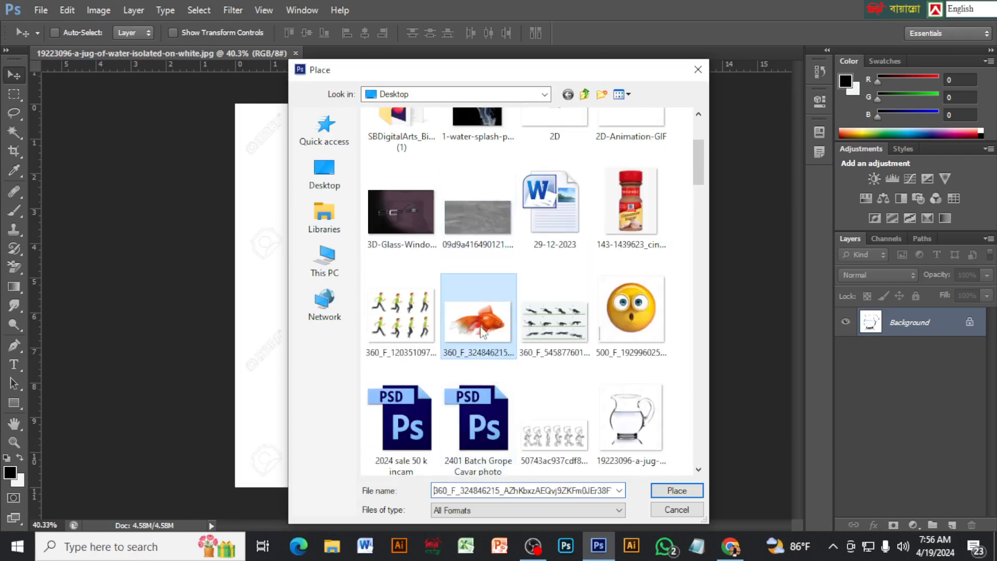
pyautogui.click(663, 489)
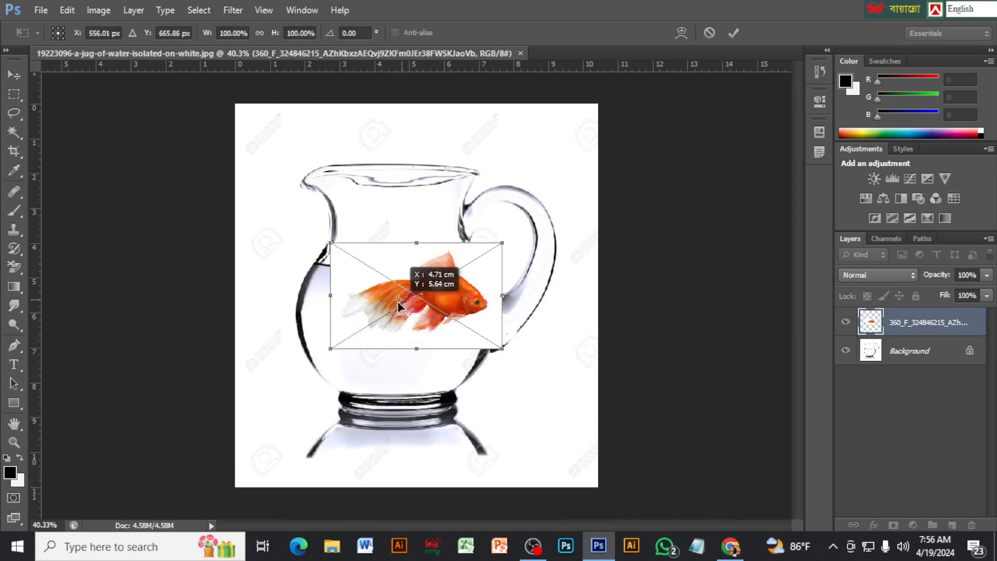
# - Scale the goldfish to about 70%, rotate it about -14.5°, apply the transform and position it in the middle of the jug's water
pyautogui.moveTo(450, 306); pyautogui.dragTo(427, 347)
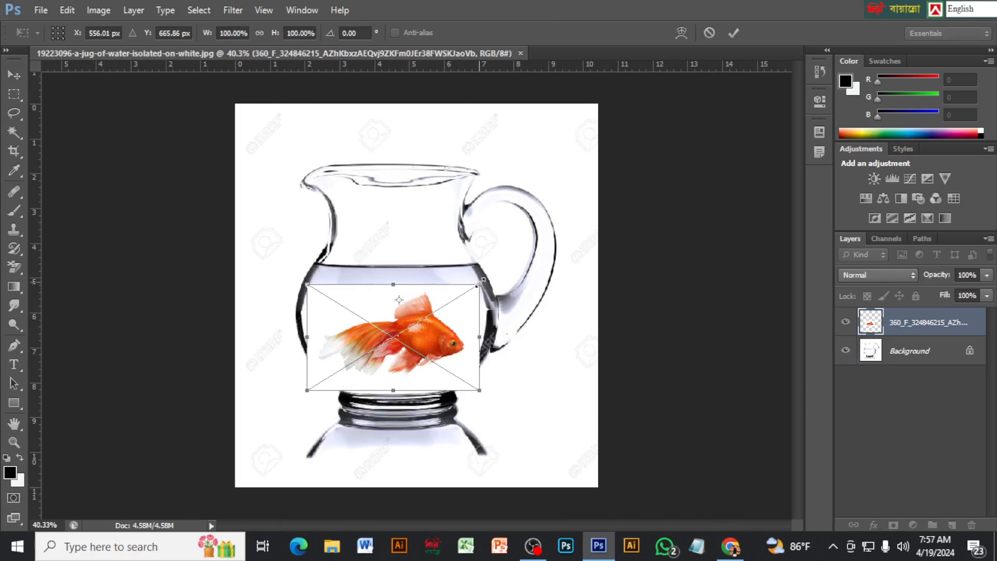
pyautogui.moveTo(480, 284); pyautogui.dragTo(428, 312)
pyautogui.moveTo(423, 382); pyautogui.dragTo(467, 368)
pyautogui.moveTo(419, 340); pyautogui.dragTo(405, 341)
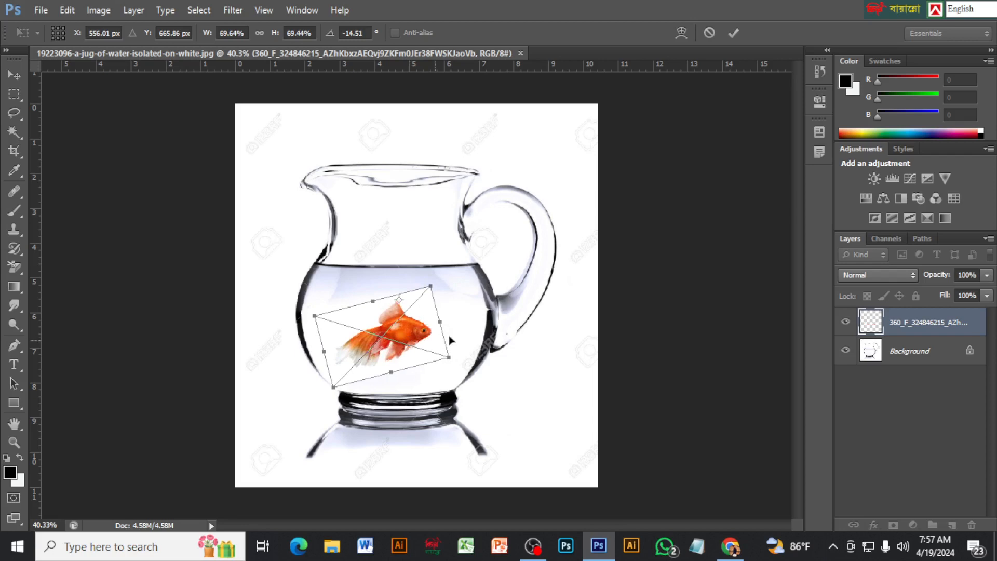
pyautogui.click(732, 33)
pyautogui.scroll(3, 395, 358)
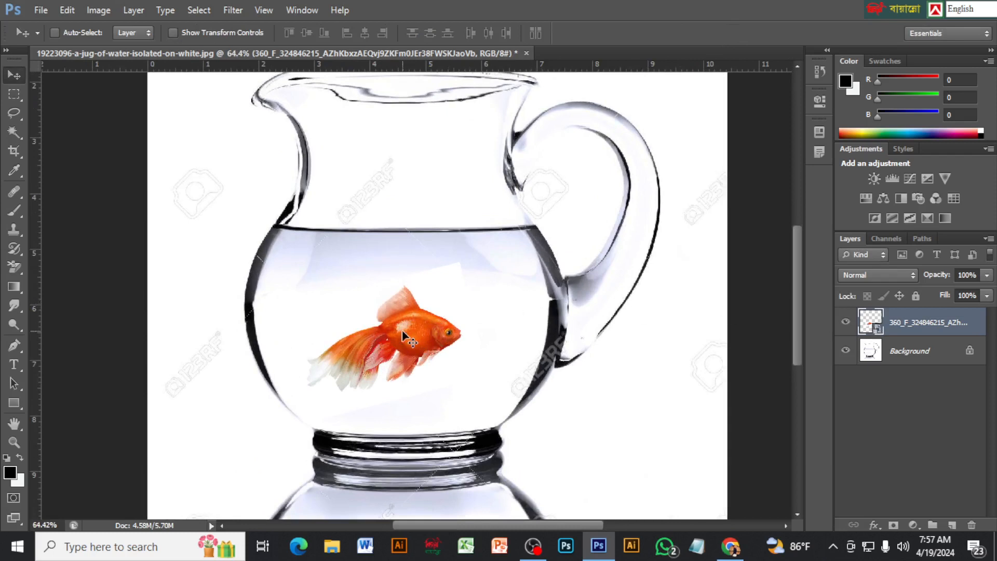
pyautogui.moveTo(385, 329); pyautogui.dragTo(424, 335)
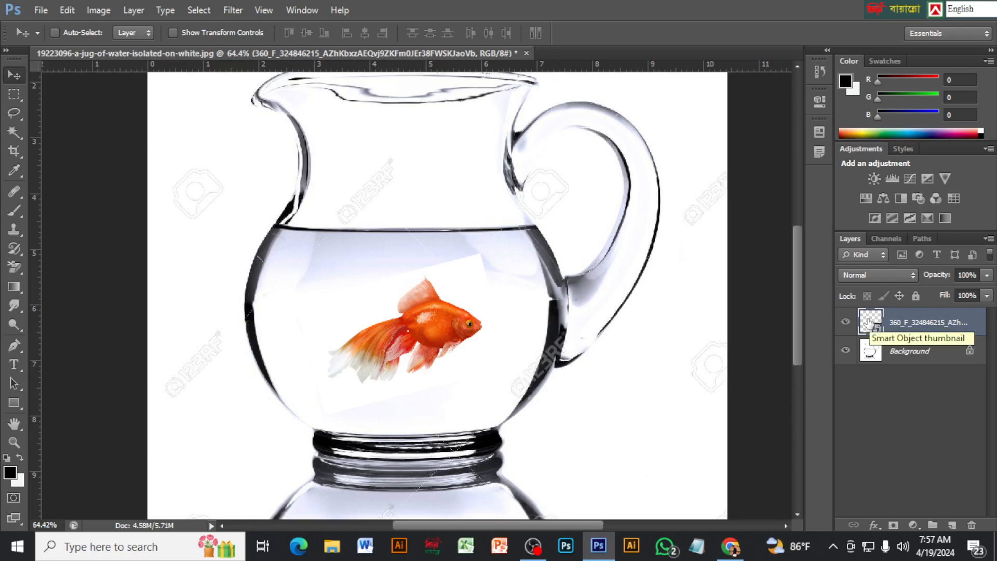
# - Add a layer mask to the goldfish layer and make black the foreground color
pyautogui.rightClick(869, 324)
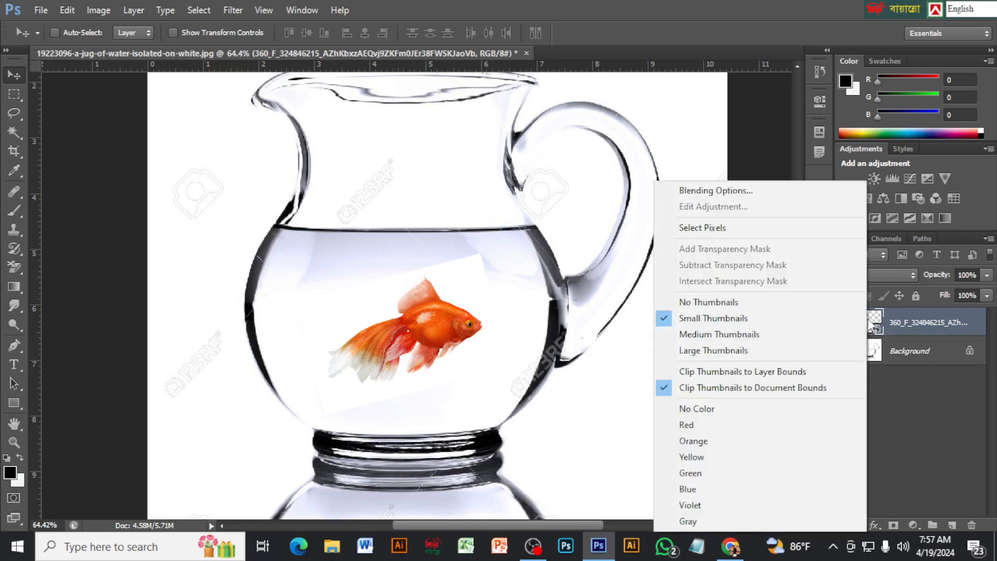
pyautogui.click(930, 425)
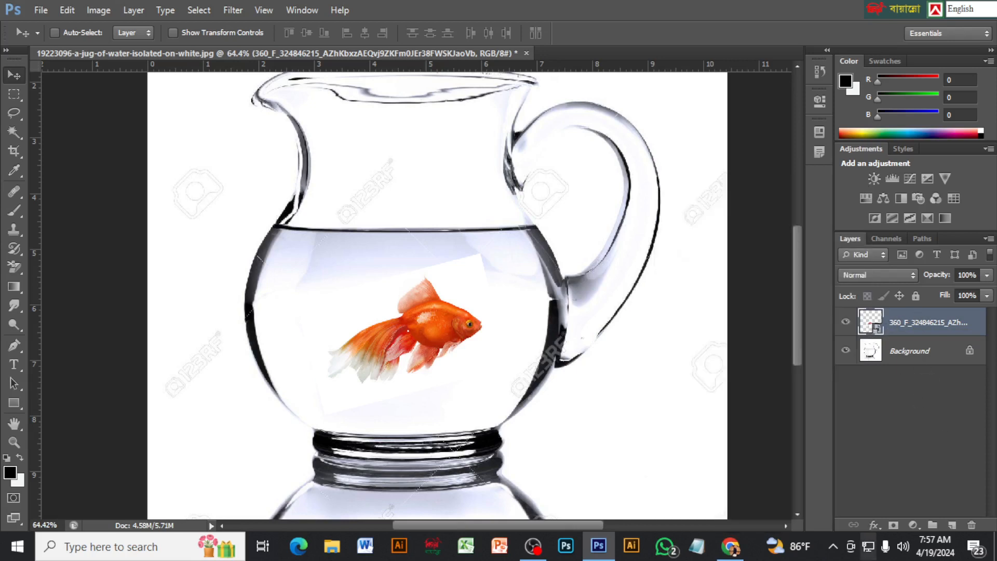
pyautogui.click(894, 525)
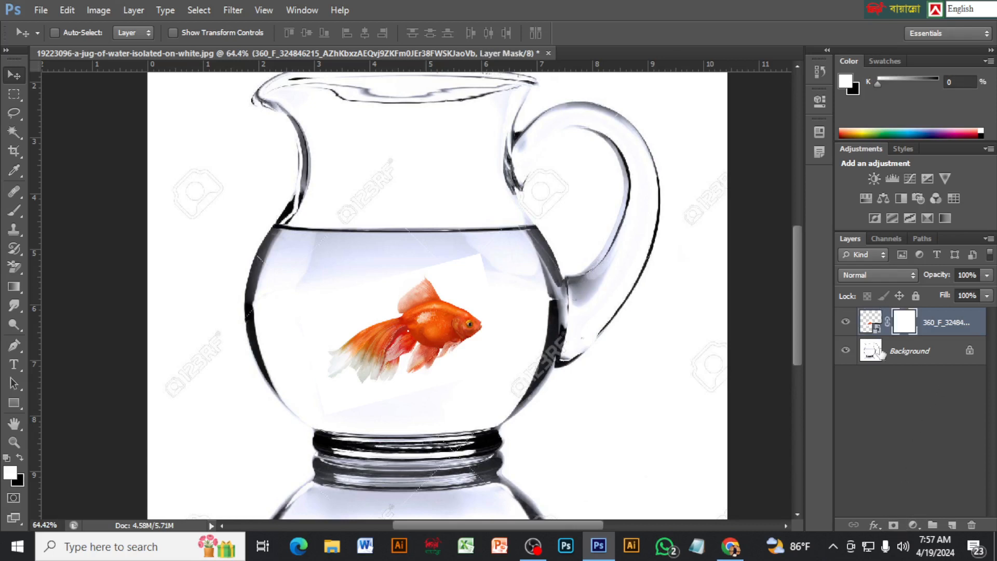
pyautogui.doubleClick(907, 320)
pyautogui.click(19, 457)
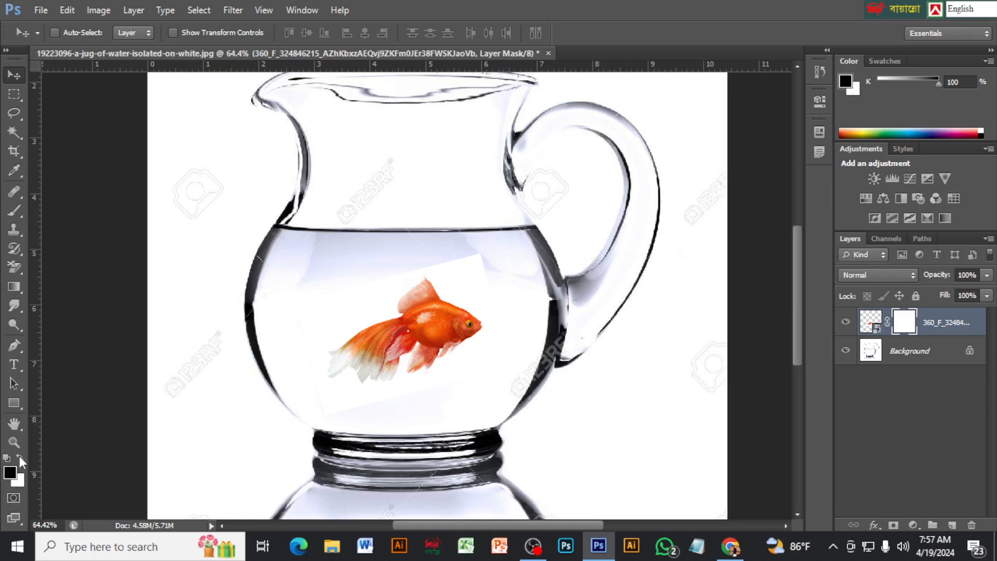
# - Paint black on the goldfish layer mask with a 125 px soft round brush at 0% hardness to hide the white background around the fish
pyautogui.scroll(4, 282, 381)
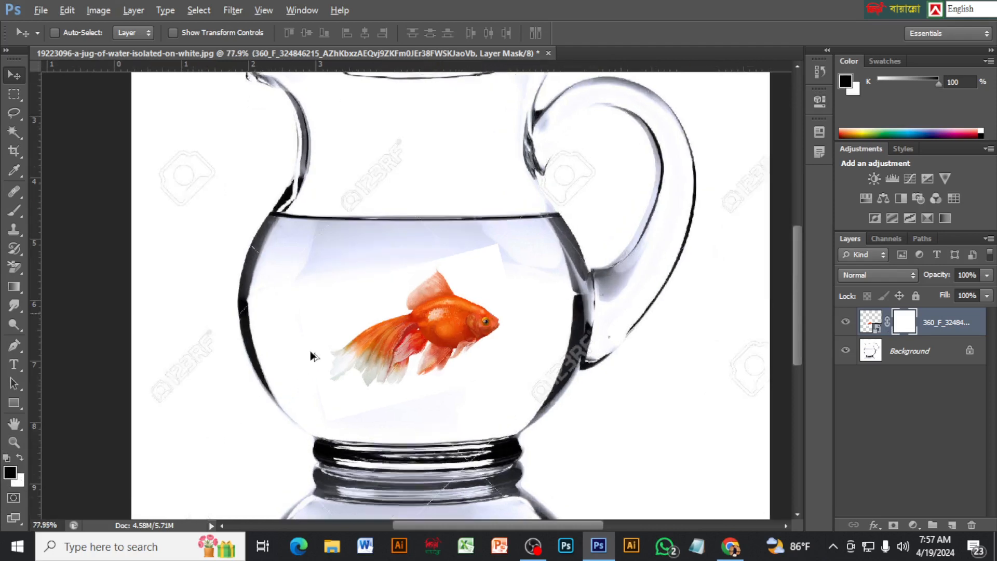
pyautogui.click(16, 215)
pyautogui.click(38, 33)
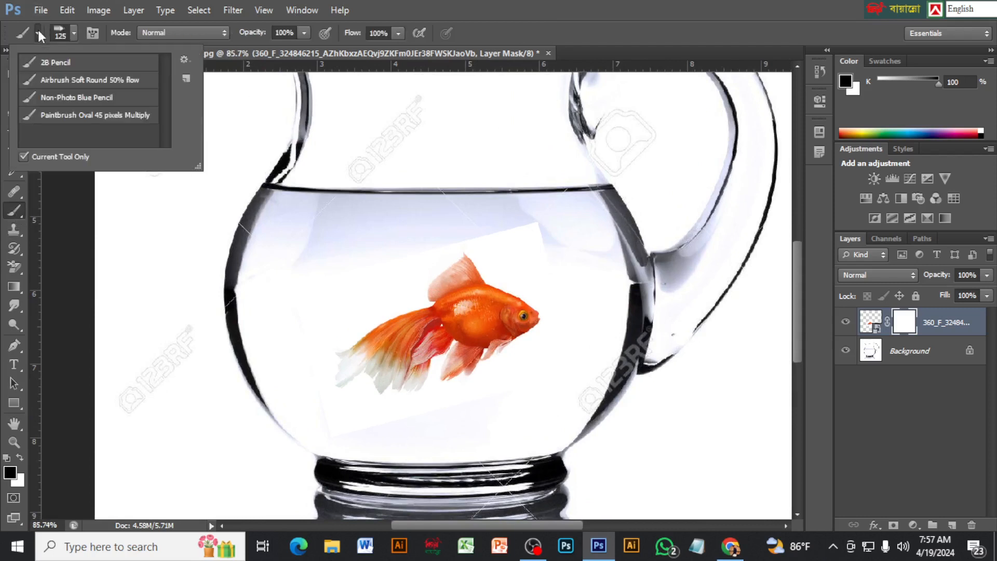
pyautogui.click(73, 32)
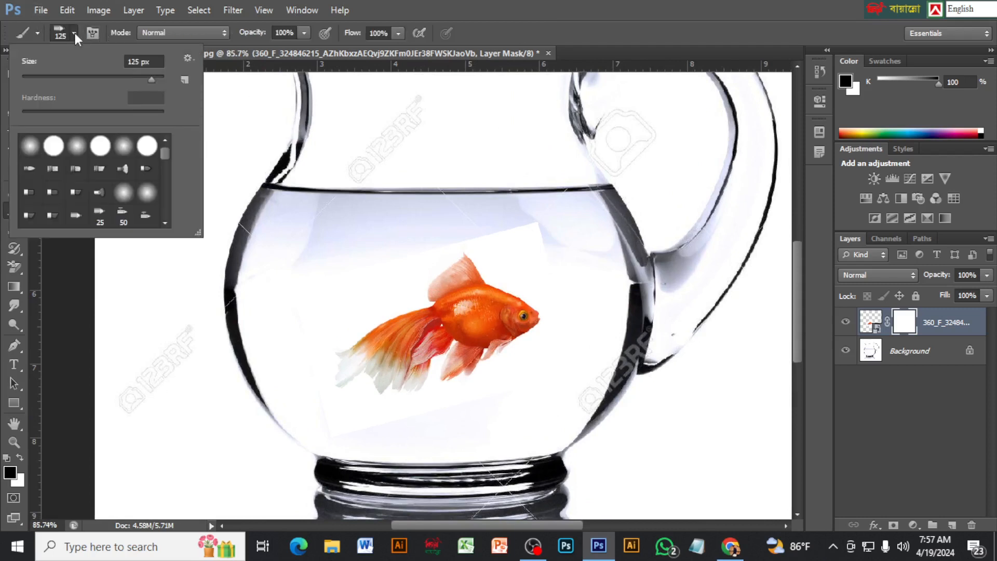
pyautogui.click(32, 147)
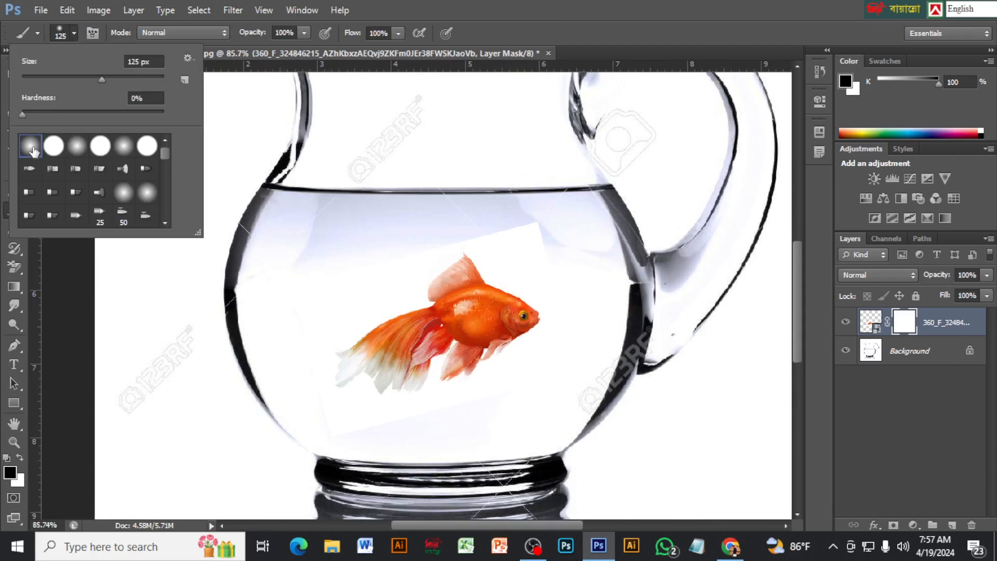
pyautogui.click(498, 237)
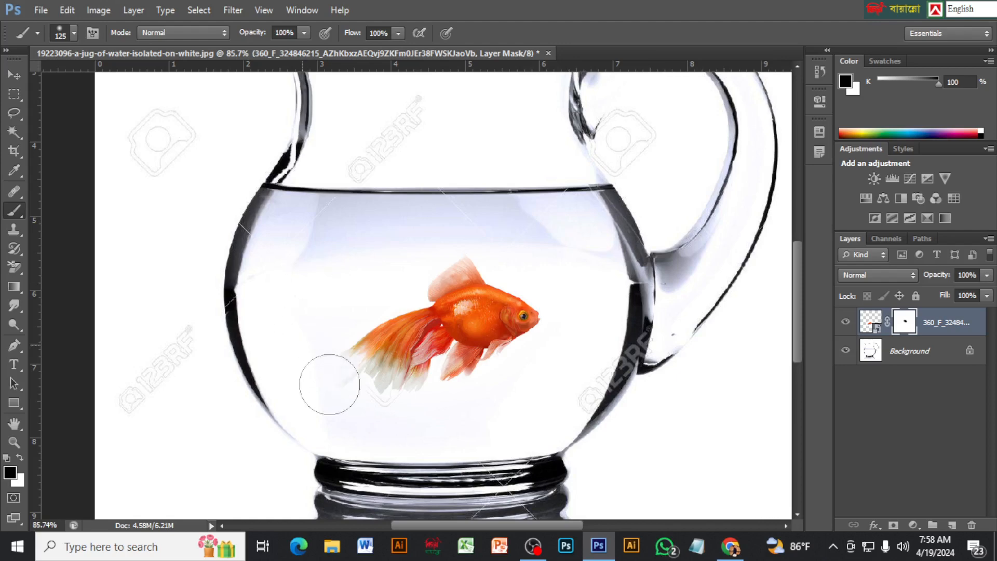
pyautogui.moveTo(329, 384)
pyautogui.mouseDown()
pyautogui.moveTo(389, 417)
pyautogui.moveTo(444, 420)
pyautogui.moveTo(543, 388)
pyautogui.moveTo(538, 373)
pyautogui.moveTo(410, 368)
pyautogui.mouseUp()
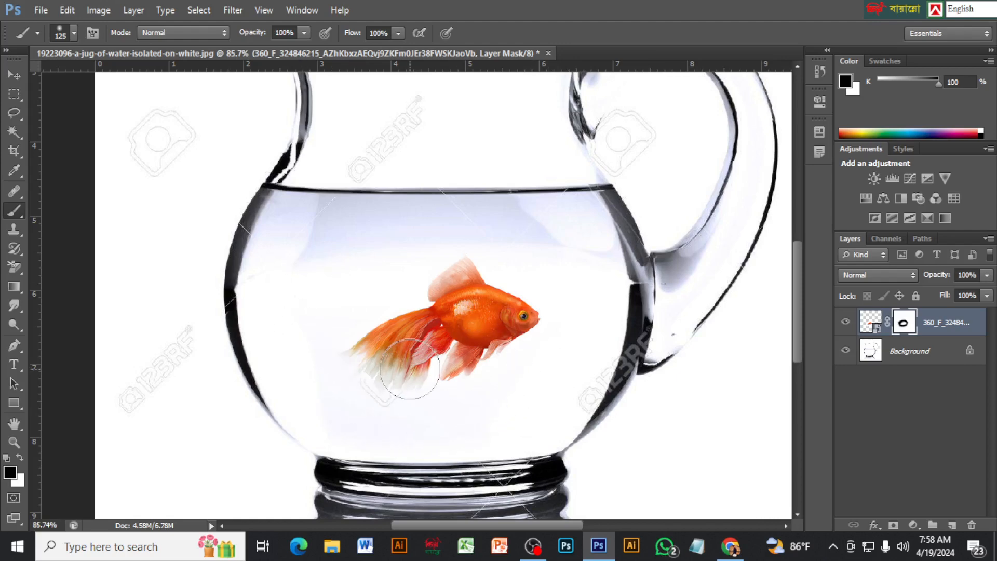
pyautogui.scroll(-6, 526, 327)
pyautogui.scroll(5, 789, 332)
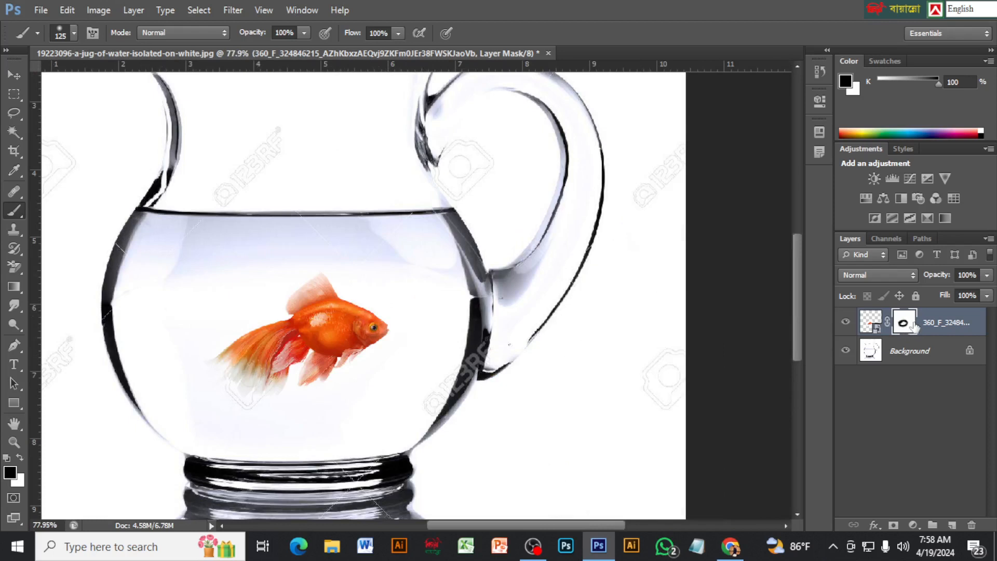
pyautogui.scroll(-5, 401, 356)
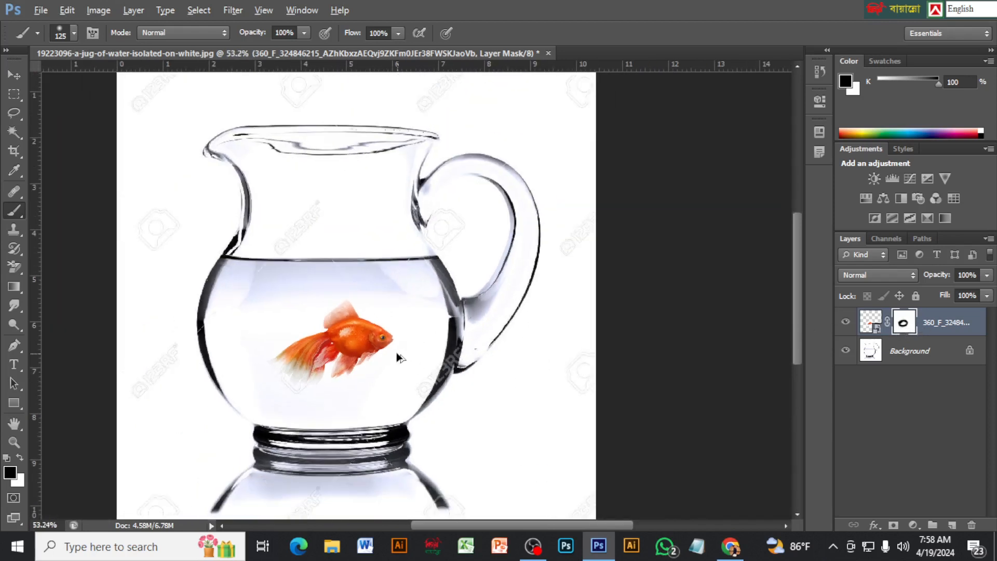
pyautogui.scroll(1, 438, 385)
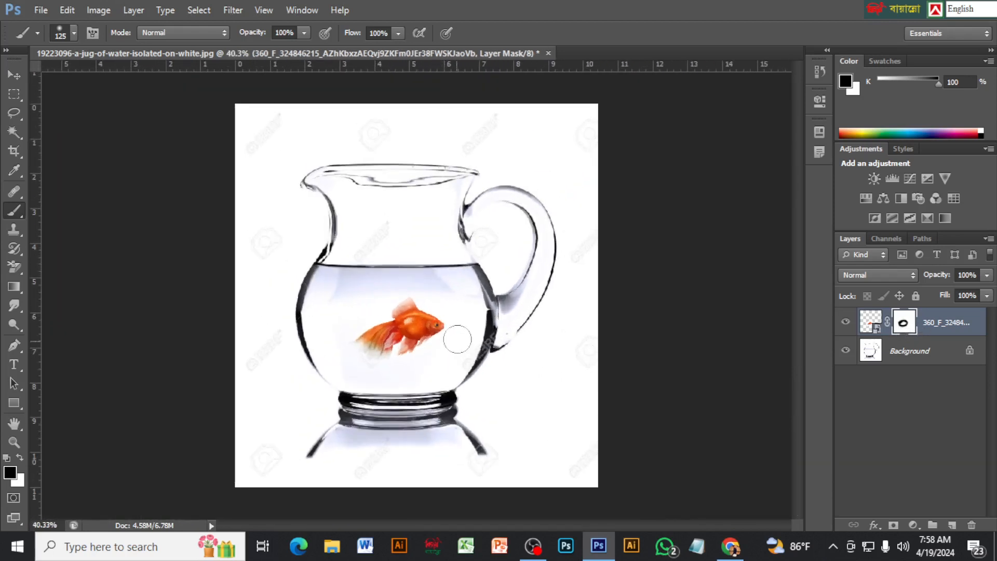
# - Place the 1-water-splash-plainview image from the Desktop into the jug document
pyautogui.click(39, 10)
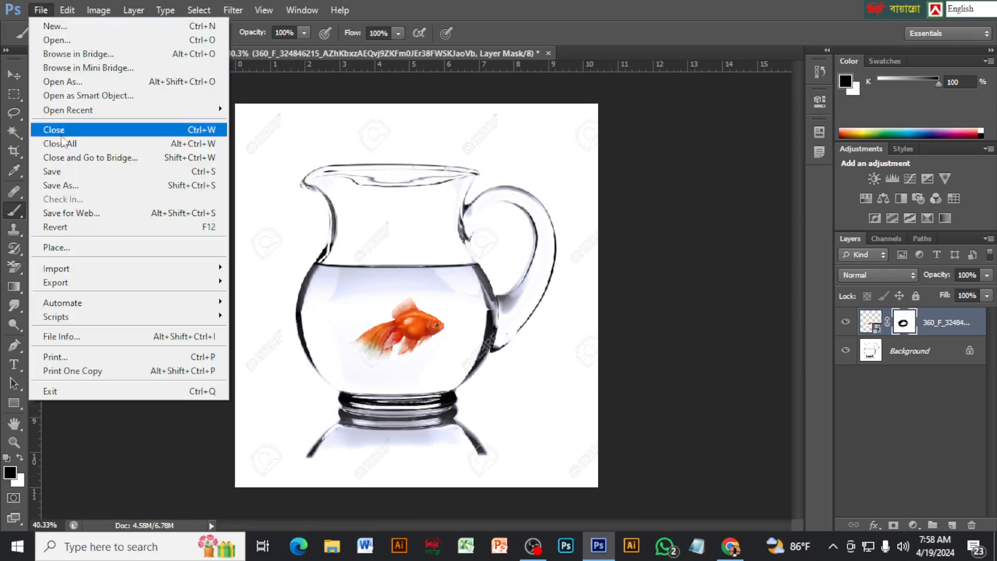
pyautogui.click(80, 247)
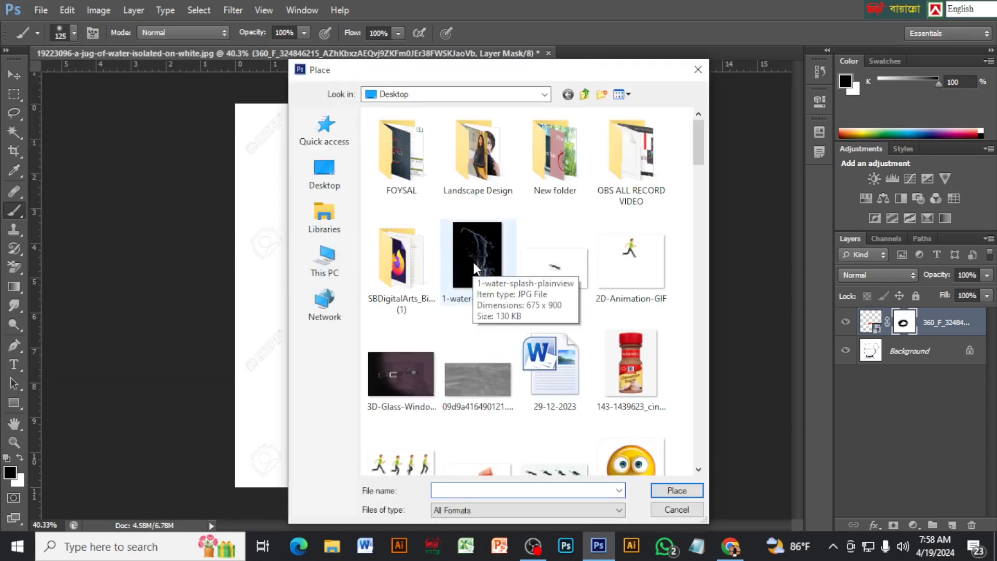
pyautogui.click(472, 262)
pyautogui.click(674, 492)
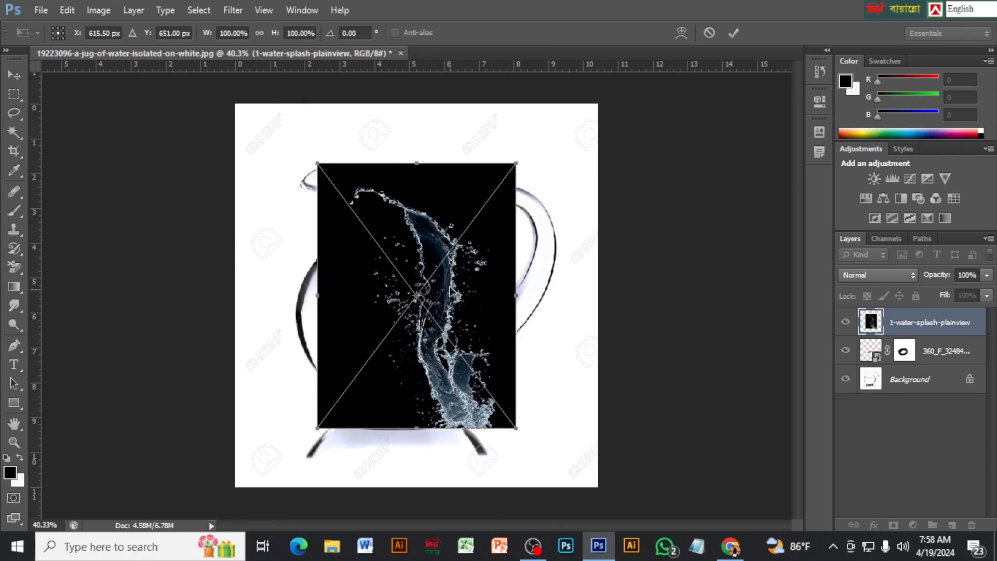
# - Scale the water splash image to about 33% and position it inside the jug over the goldfish's head
pyautogui.moveTo(453, 299); pyautogui.dragTo(483, 313)
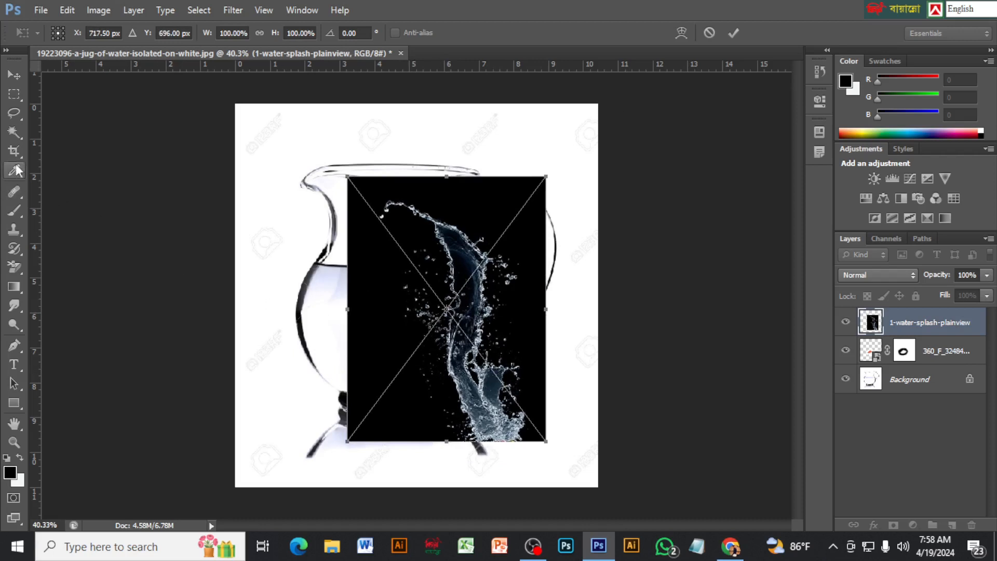
pyautogui.moveTo(367, 196); pyautogui.dragTo(356, 203)
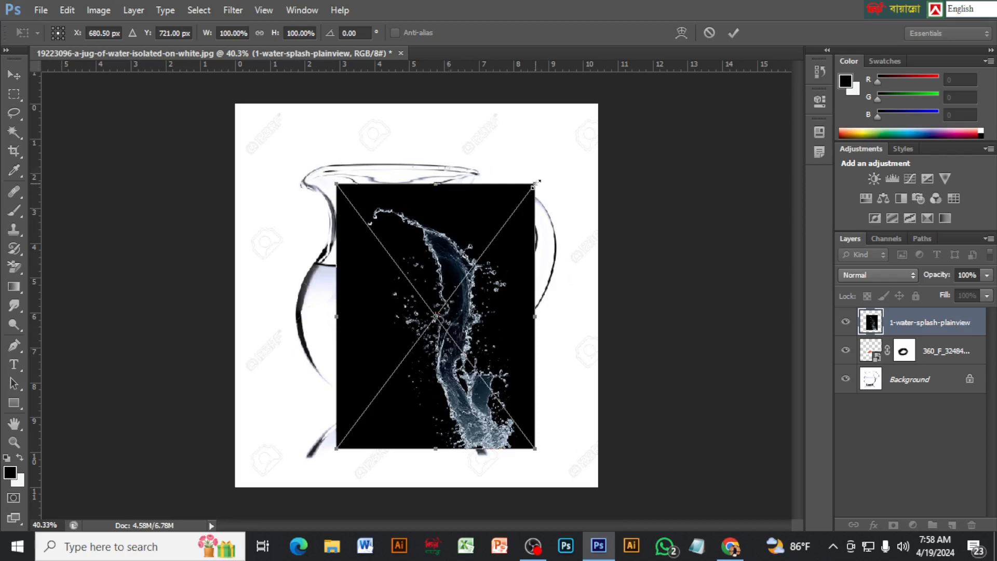
pyautogui.moveTo(537, 183); pyautogui.dragTo(442, 327)
pyautogui.scroll(6, 475, 315)
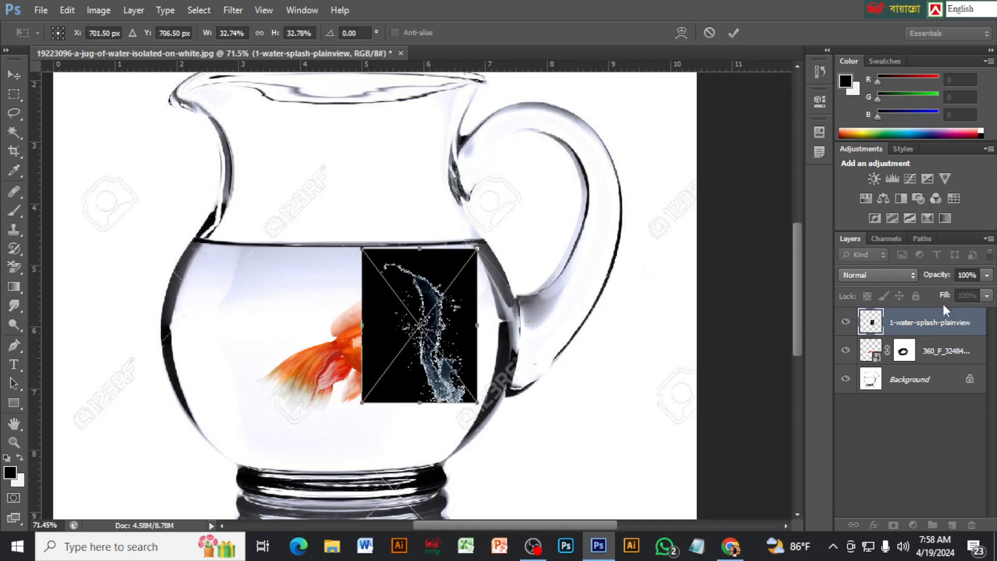
# - Lower the water splash layer's opacity to 50% and scale it to 15.56% wide by 21% high, just above the goldfish's mouth
pyautogui.click(986, 276)
pyautogui.moveTo(964, 289); pyautogui.dragTo(950, 290)
pyautogui.click(429, 348)
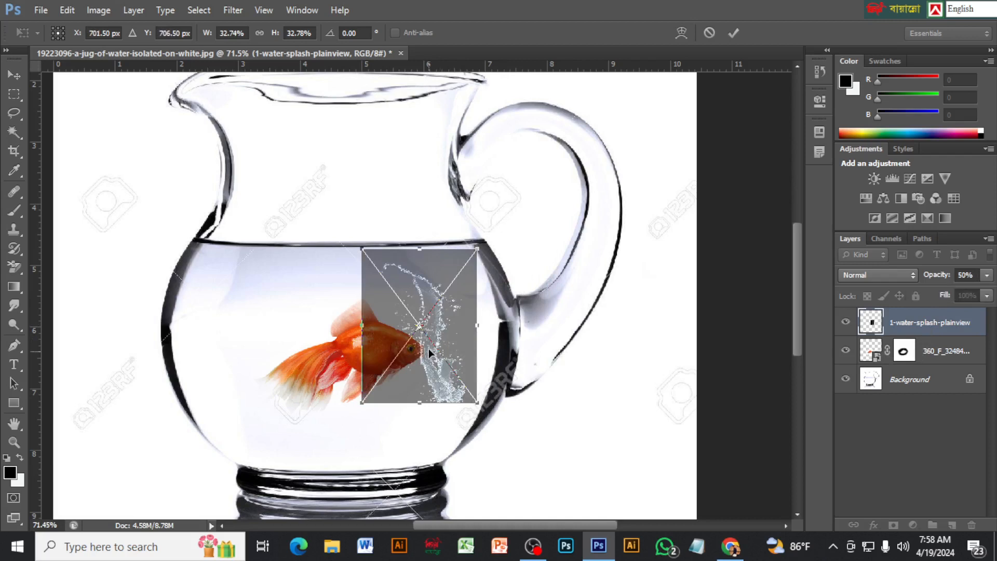
pyautogui.moveTo(428, 348); pyautogui.dragTo(426, 336)
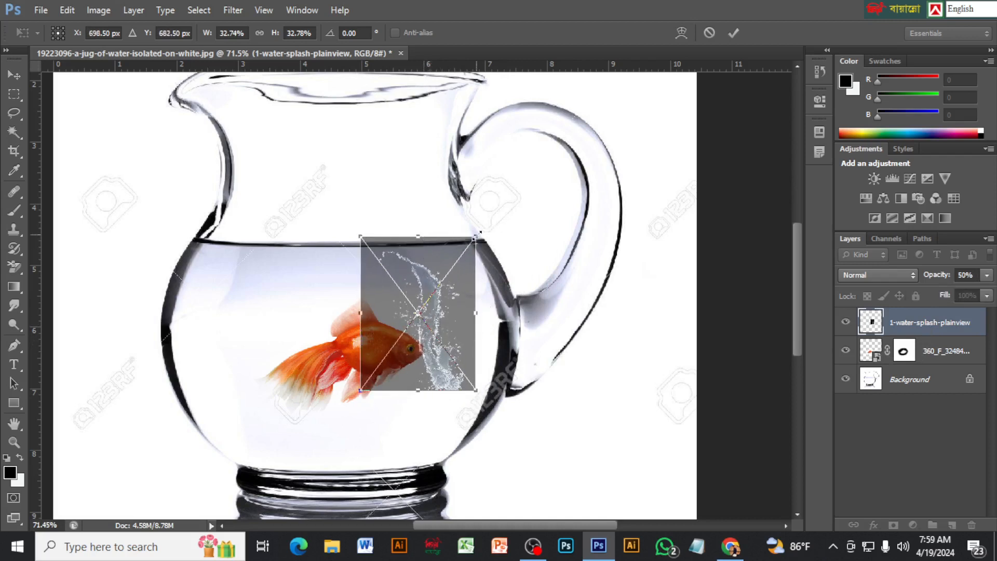
pyautogui.moveTo(479, 233); pyautogui.dragTo(441, 285)
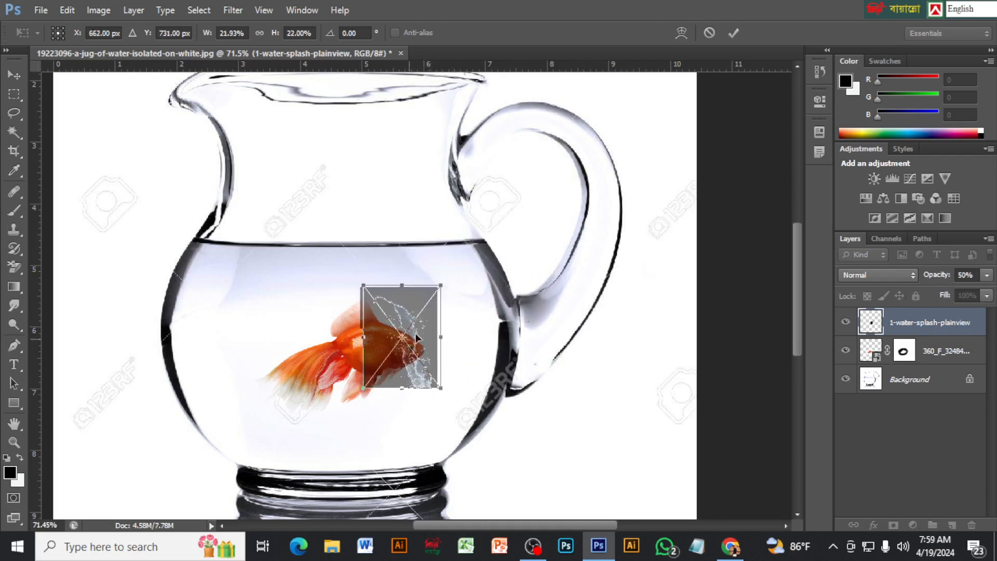
pyautogui.moveTo(416, 338); pyautogui.dragTo(433, 315)
pyautogui.moveTo(449, 274); pyautogui.dragTo(425, 301)
pyautogui.moveTo(411, 344); pyautogui.dragTo(423, 328)
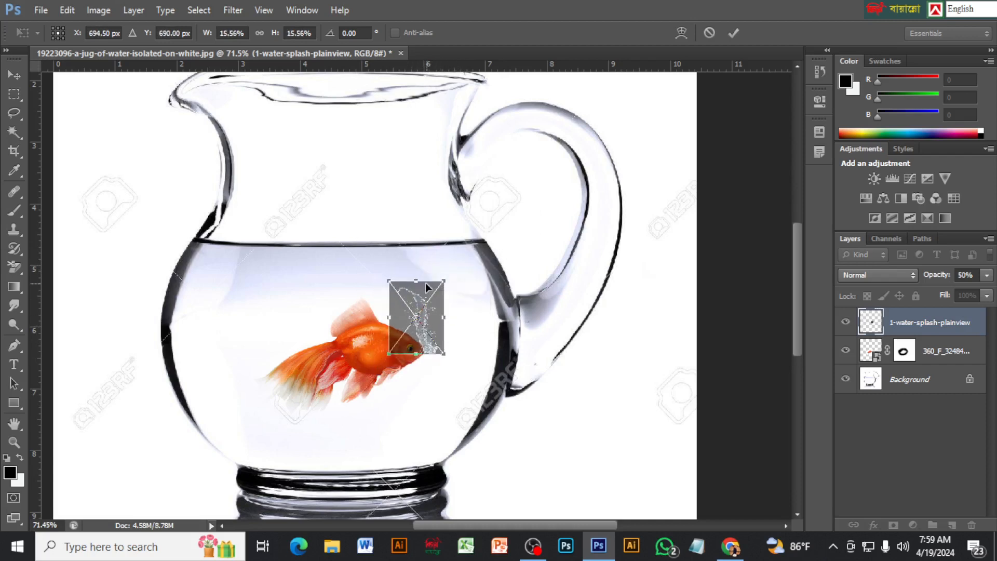
pyautogui.moveTo(417, 282); pyautogui.dragTo(415, 256)
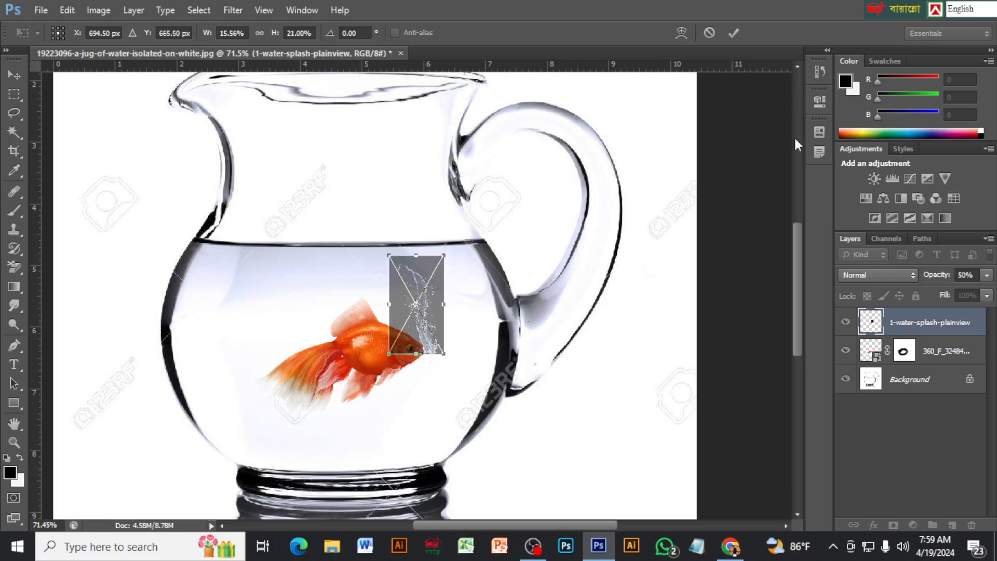
pyautogui.click(741, 33)
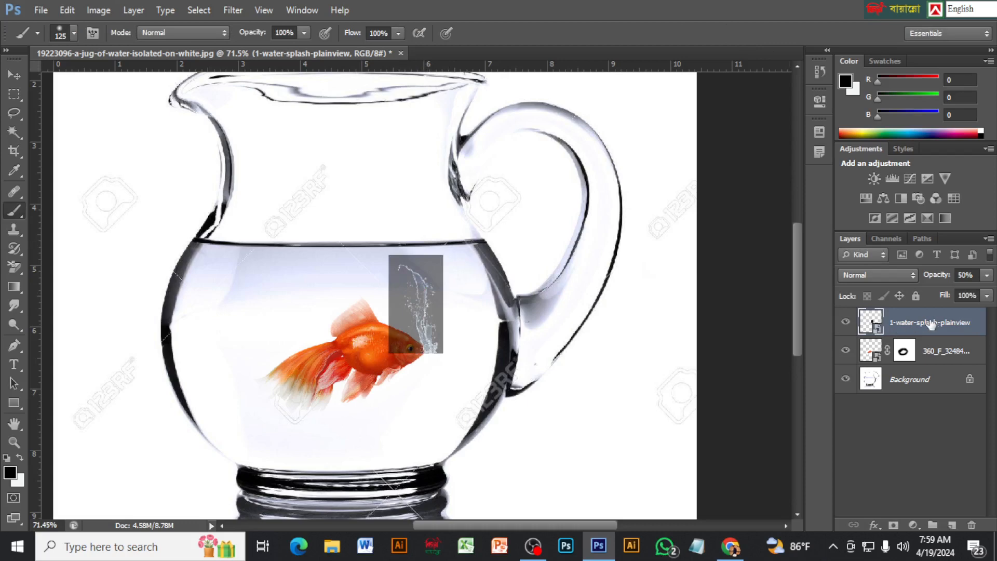
# - Set the water splash layer's opacity to 100% and add a layer mask to it
pyautogui.click(986, 275)
pyautogui.moveTo(952, 295); pyautogui.dragTo(994, 293)
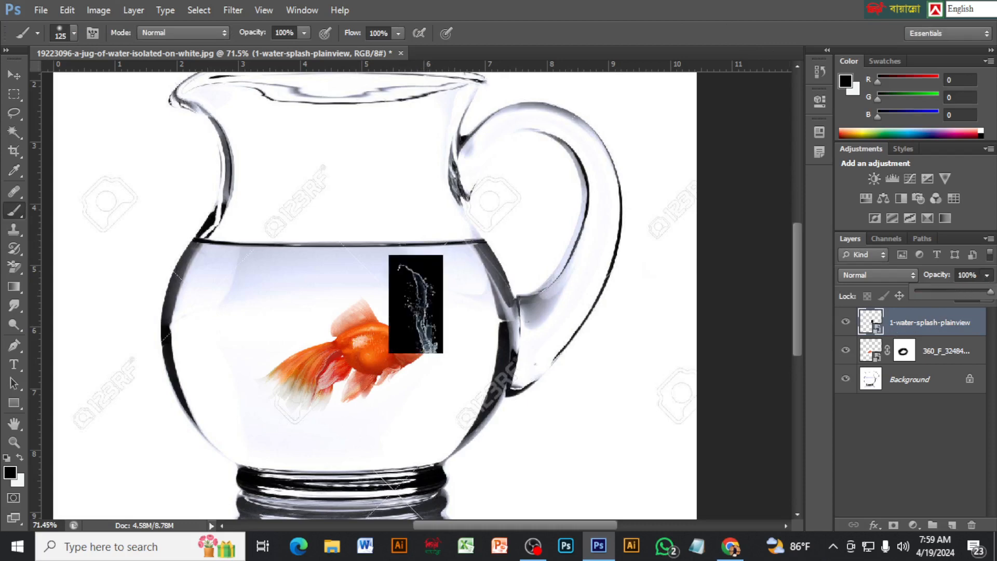
pyautogui.scroll(5, 437, 312)
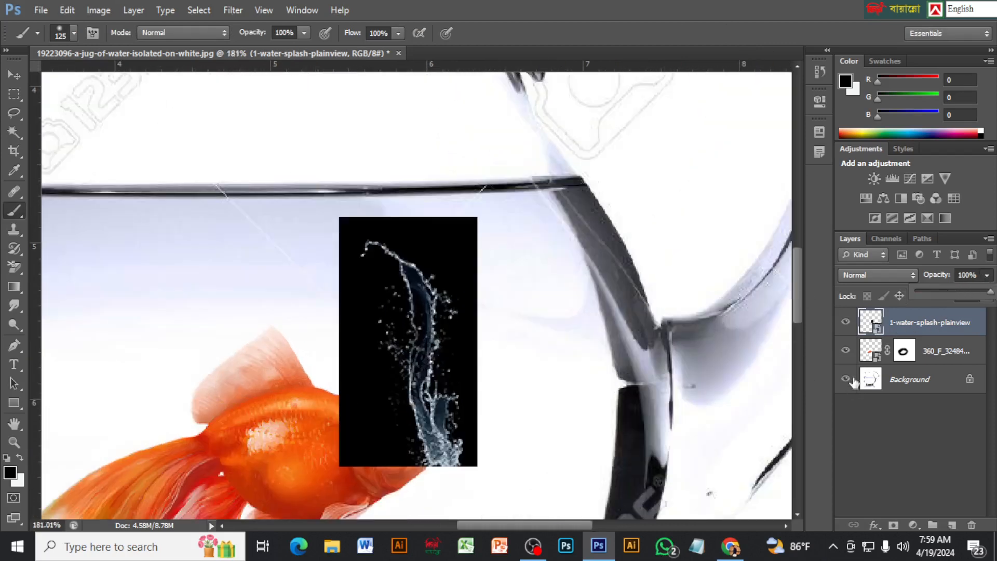
pyautogui.click(892, 526)
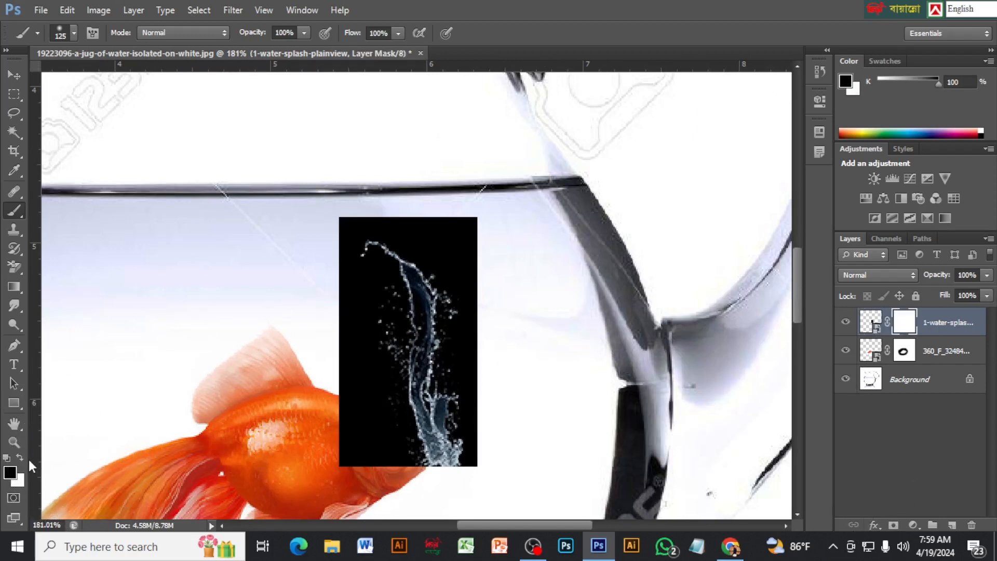
# - Paint black on the water splash layer mask with a 70 px brush to hide the black background around the splash
pyautogui.scroll(1, 455, 236)
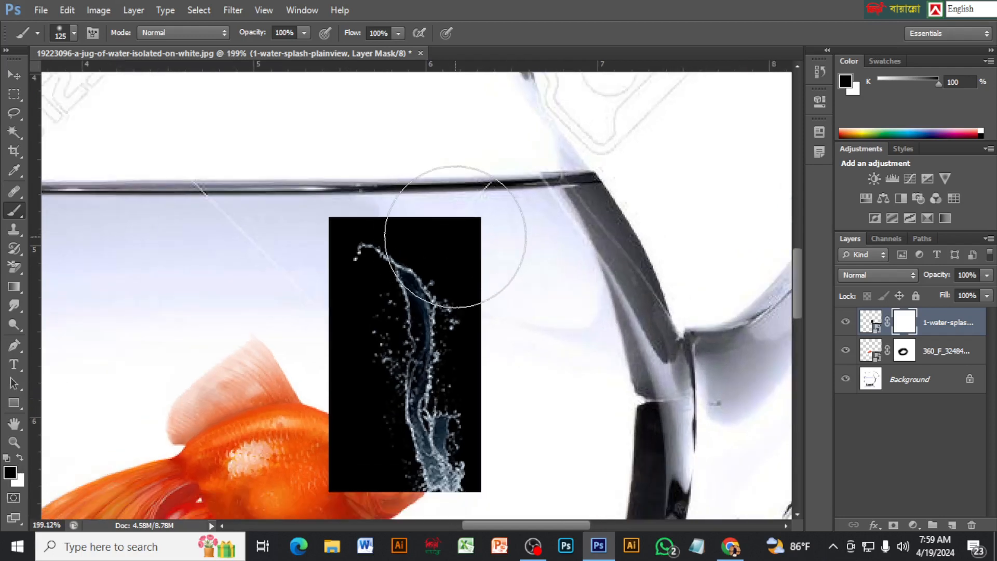
pyautogui.press('[')
pyautogui.press('[')
pyautogui.press('[')
pyautogui.press('[')
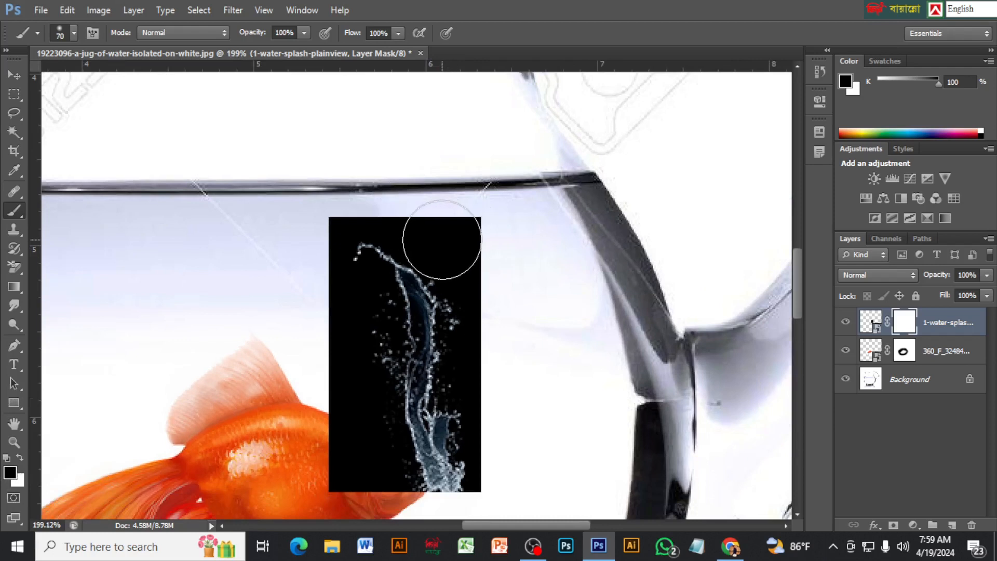
pyautogui.moveTo(439, 239)
pyautogui.mouseDown()
pyautogui.moveTo(497, 277)
pyautogui.moveTo(485, 255)
pyautogui.moveTo(445, 233)
pyautogui.moveTo(469, 238)
pyautogui.moveTo(405, 222)
pyautogui.moveTo(360, 222)
pyautogui.moveTo(324, 254)
pyautogui.moveTo(338, 347)
pyautogui.moveTo(344, 308)
pyautogui.moveTo(360, 354)
pyautogui.moveTo(350, 478)
pyautogui.moveTo(343, 409)
pyautogui.moveTo(340, 444)
pyautogui.moveTo(333, 433)
pyautogui.moveTo(352, 487)
pyautogui.moveTo(380, 495)
pyautogui.moveTo(371, 473)
pyautogui.moveTo(406, 520)
pyautogui.moveTo(484, 521)
pyautogui.moveTo(501, 478)
pyautogui.moveTo(502, 415)
pyautogui.moveTo(504, 501)
pyautogui.moveTo(516, 453)
pyautogui.moveTo(503, 496)
pyautogui.moveTo(457, 520)
pyautogui.moveTo(472, 520)
pyautogui.moveTo(451, 521)
pyautogui.moveTo(489, 517)
pyautogui.moveTo(509, 478)
pyautogui.moveTo(514, 412)
pyautogui.moveTo(497, 383)
pyautogui.moveTo(494, 419)
pyautogui.moveTo(499, 364)
pyautogui.moveTo(485, 333)
pyautogui.moveTo(496, 301)
pyautogui.moveTo(463, 235)
pyautogui.moveTo(485, 290)
pyautogui.moveTo(436, 234)
pyautogui.moveTo(410, 223)
pyautogui.moveTo(358, 249)
pyautogui.moveTo(366, 339)
pyautogui.moveTo(590, 396)
pyautogui.moveTo(478, 389)
pyautogui.mouseUp()
pyautogui.scroll(-5, 466, 356)
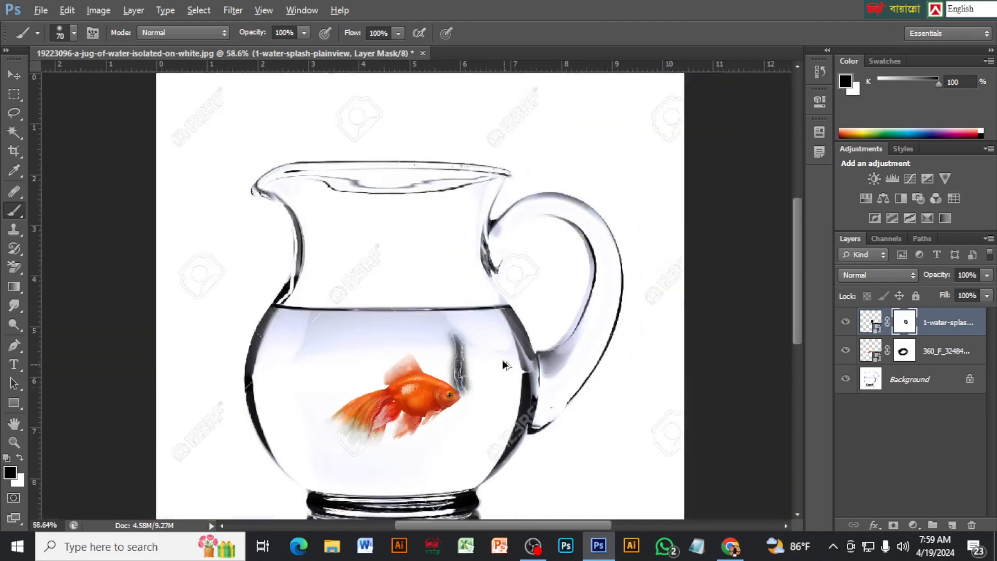
# - Set the water splash layer's blending mode to Hard Light, deselect the layer and check the result in the jug
pyautogui.scroll(5, 500, 350)
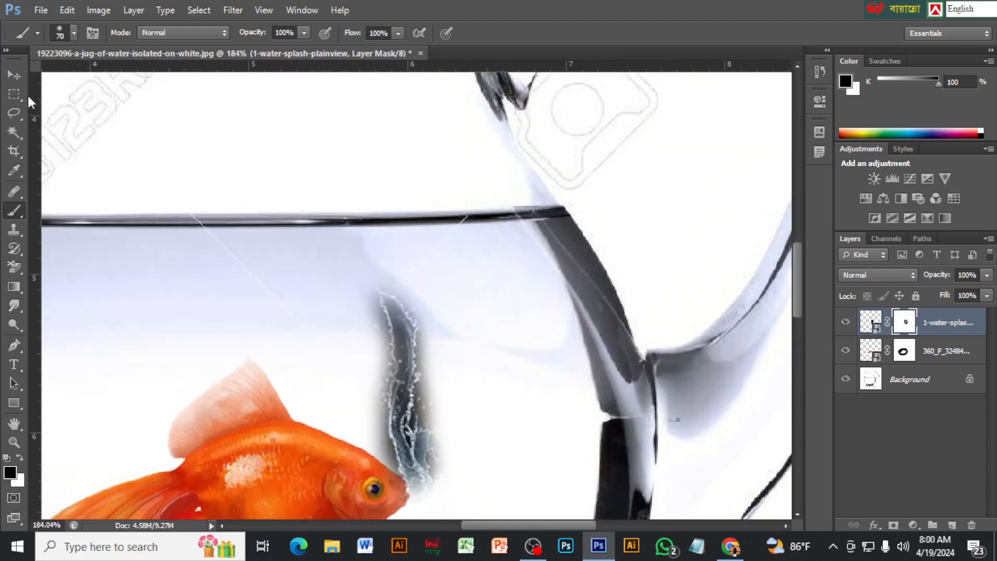
pyautogui.click(14, 75)
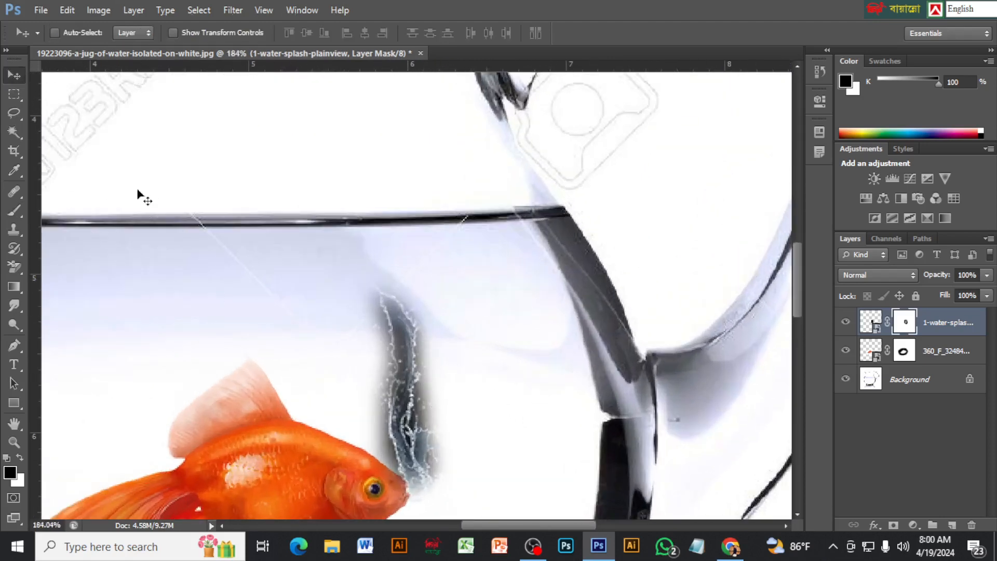
pyautogui.click(911, 275)
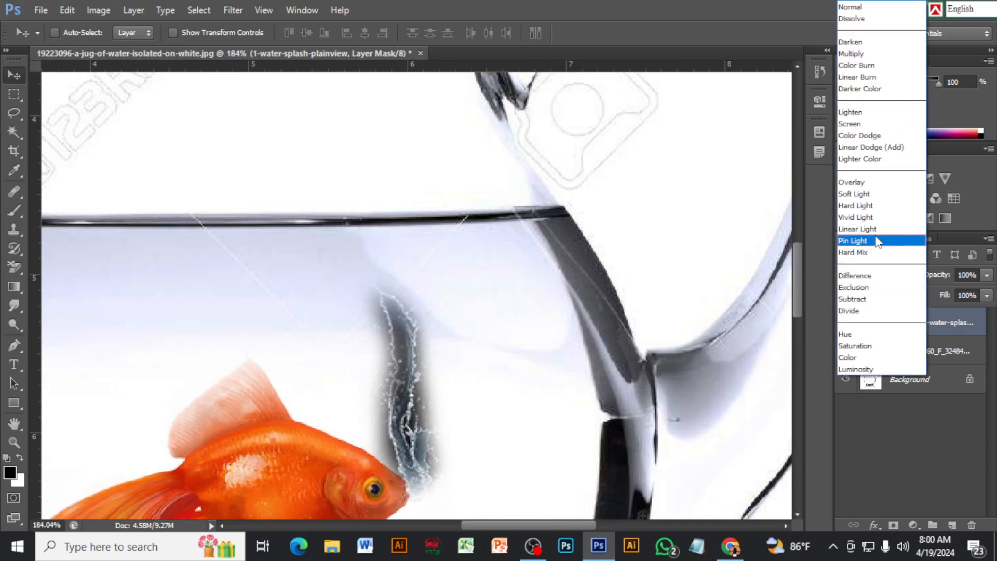
pyautogui.click(872, 205)
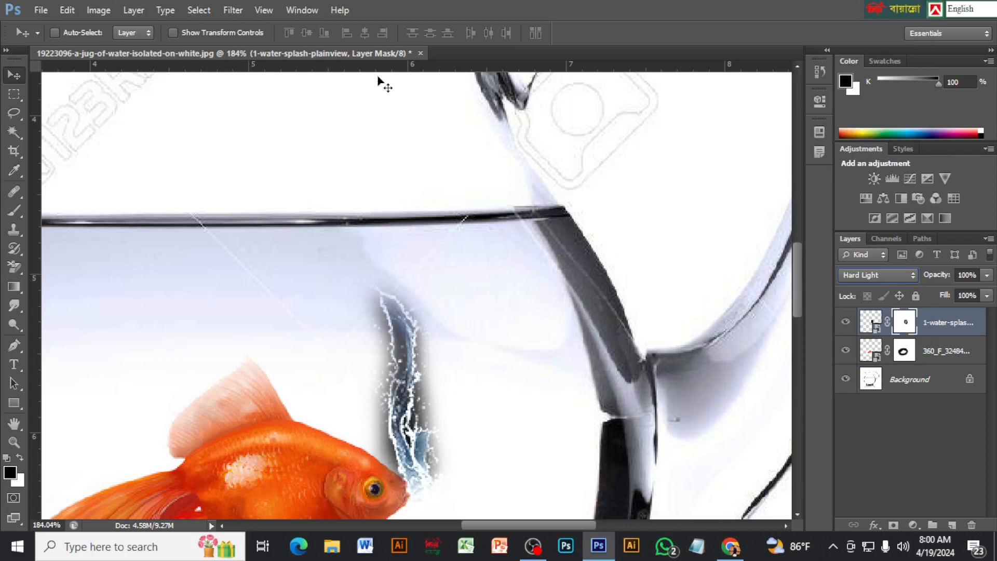
pyautogui.click(874, 323)
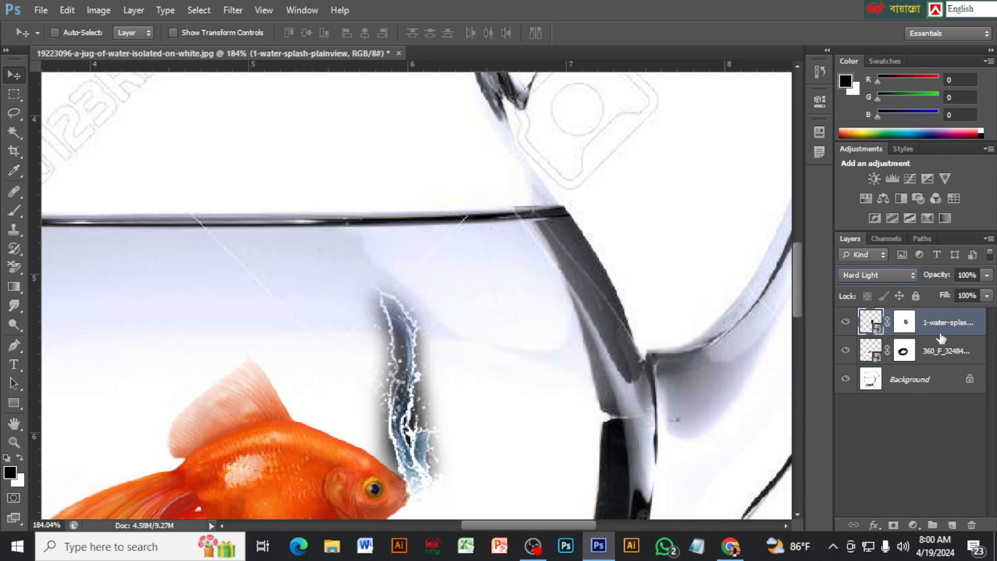
pyautogui.click(876, 463)
pyautogui.scroll(-5, 423, 368)
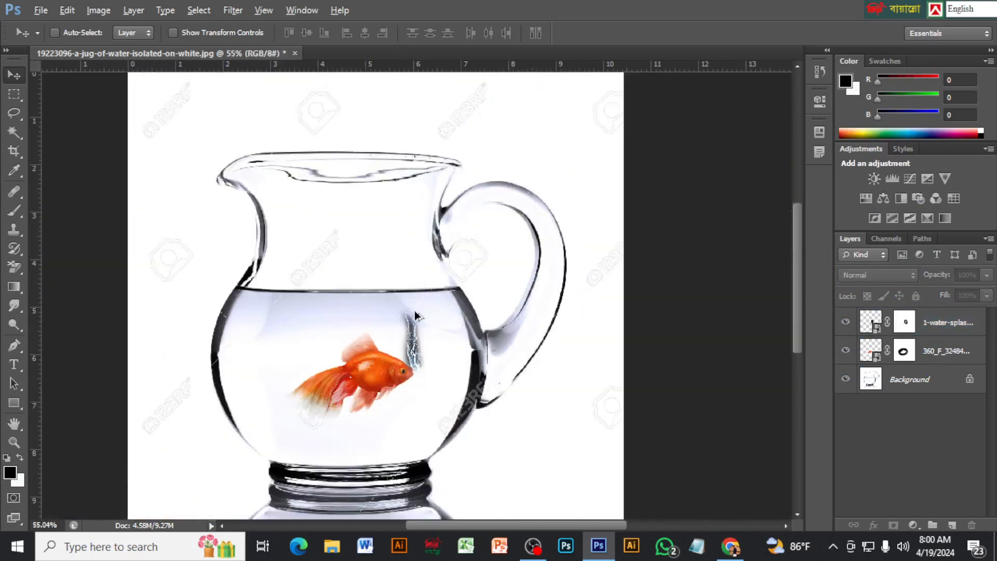
pyautogui.scroll(5, 421, 315)
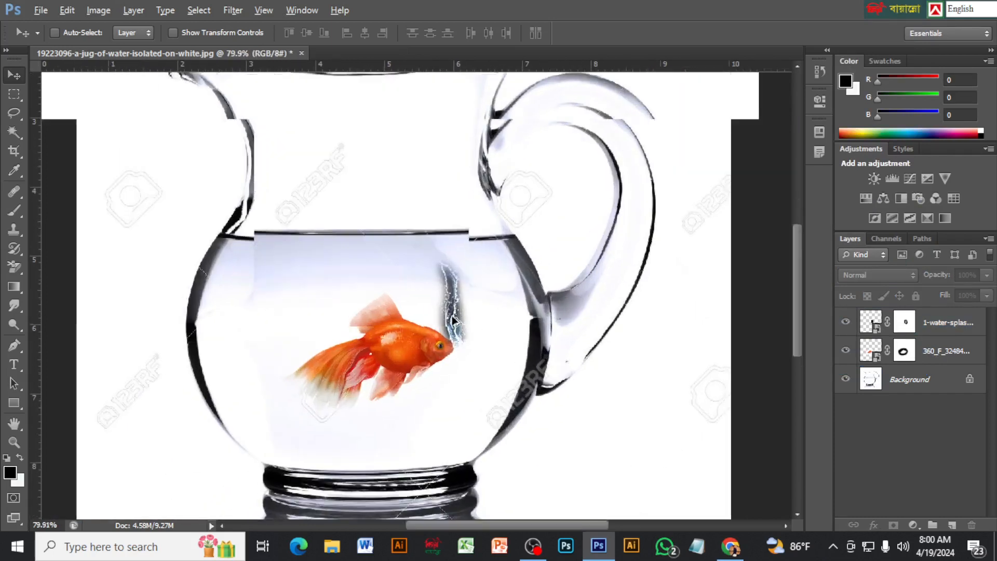
pyautogui.scroll(-2, 454, 320)
pyautogui.scroll(-2, 453, 321)
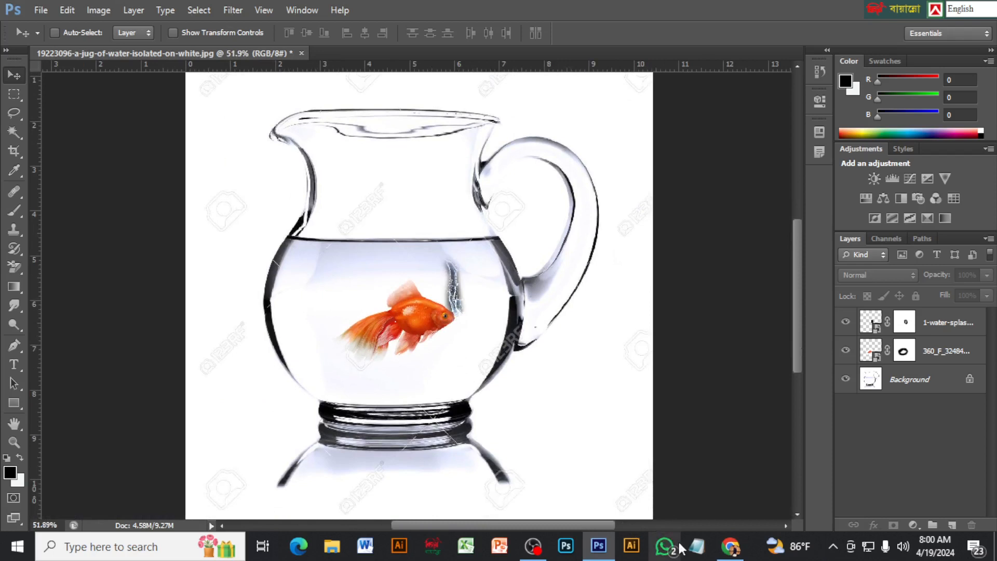
# - Place the download (1) water wave image from the Desktop into the jug document
pyautogui.click(31, 15)
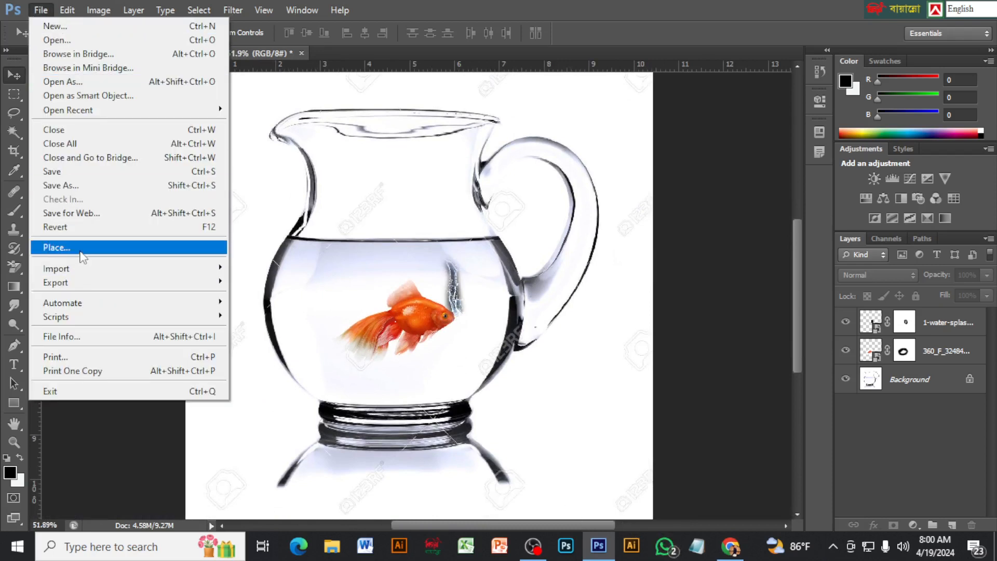
pyautogui.click(88, 247)
pyautogui.scroll(-5, 546, 315)
pyautogui.scroll(-3, 547, 314)
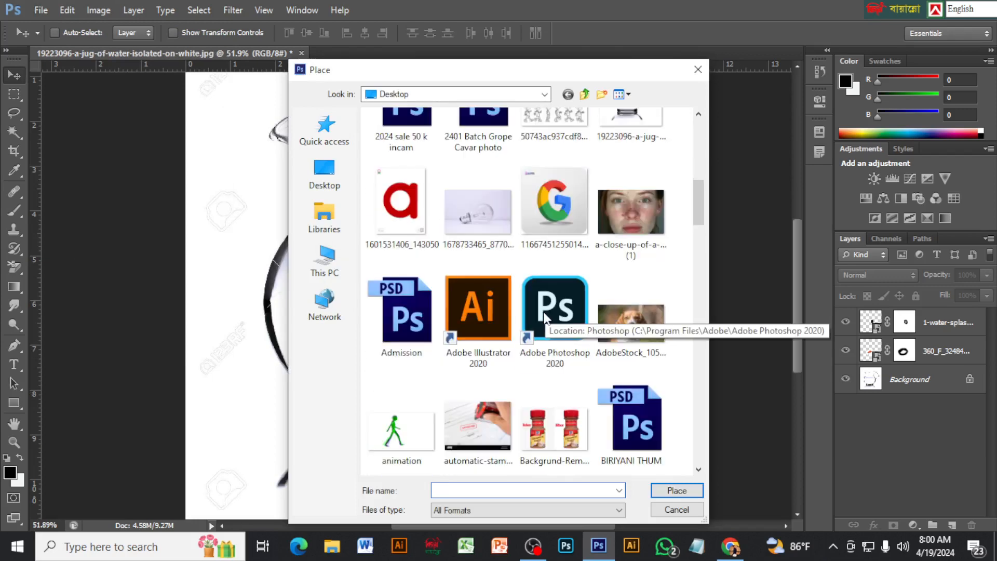
pyautogui.scroll(3, 550, 317)
pyautogui.scroll(-3, 596, 320)
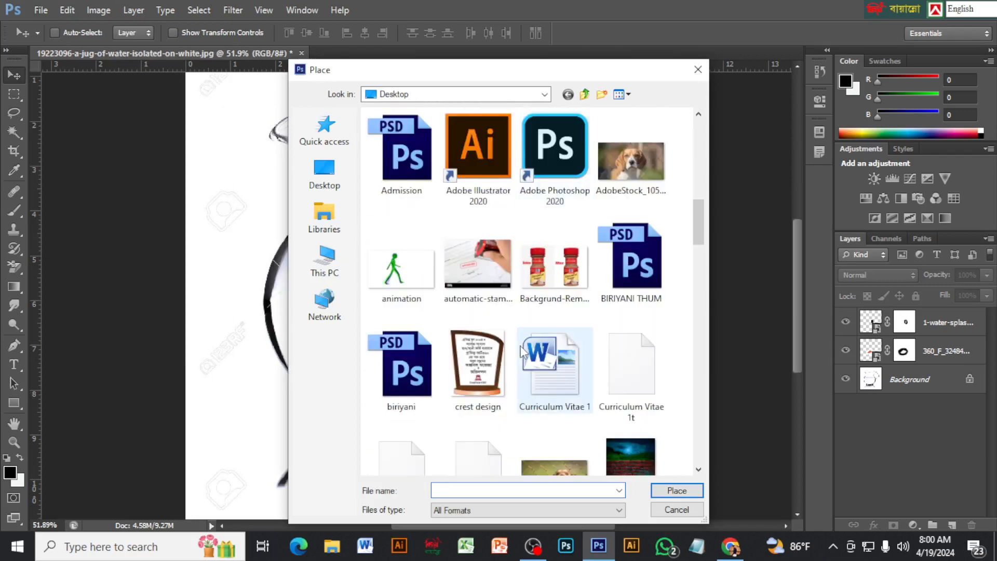
pyautogui.scroll(-3, 525, 348)
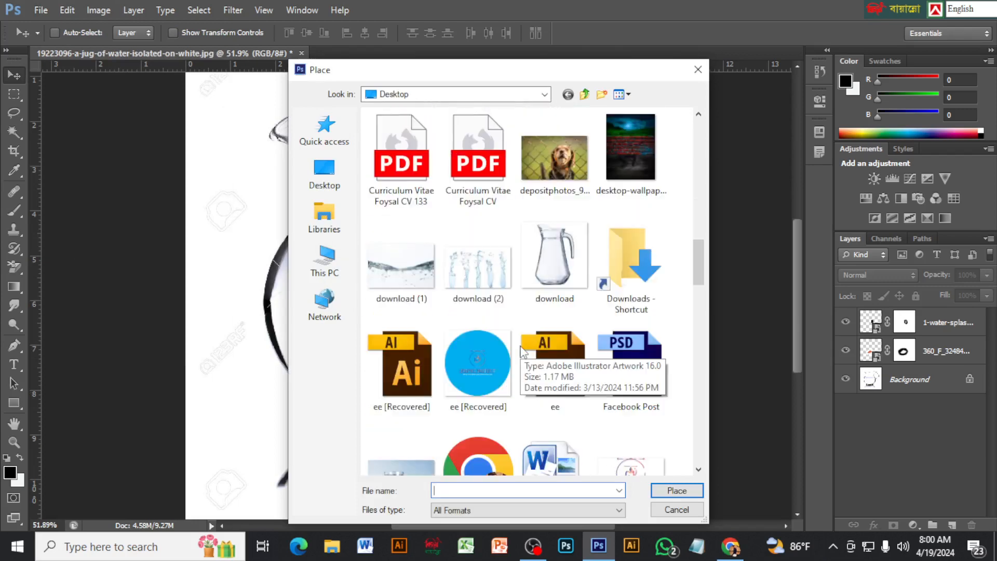
pyautogui.click(406, 281)
pyautogui.click(682, 491)
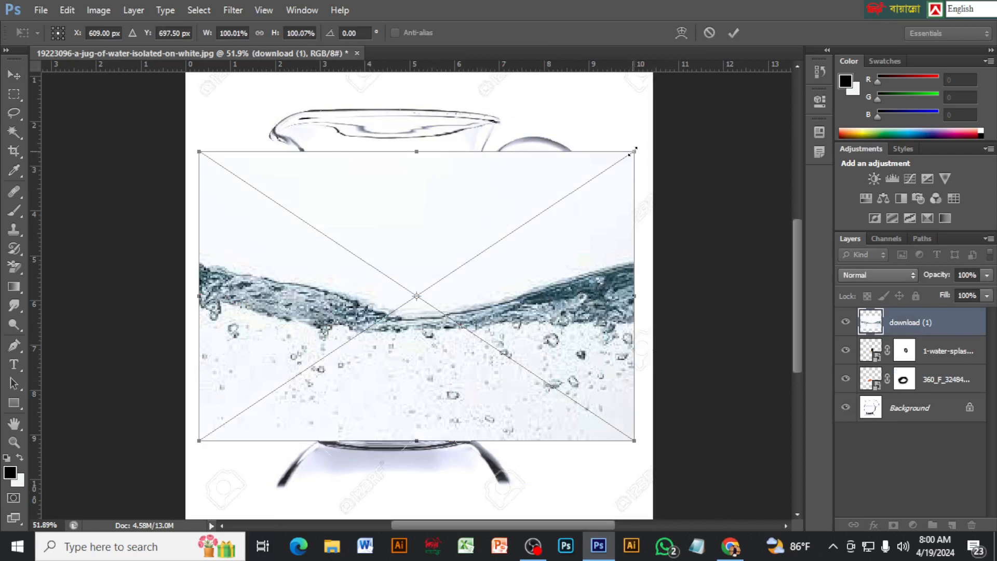
# - Scale the water wave image to about 45% and position it over the jug's water line
pyautogui.moveTo(633, 152); pyautogui.dragTo(374, 338)
pyautogui.moveTo(329, 390); pyautogui.dragTo(421, 260)
pyautogui.moveTo(445, 201); pyautogui.dragTo(488, 170)
pyautogui.moveTo(450, 216); pyautogui.dragTo(463, 225)
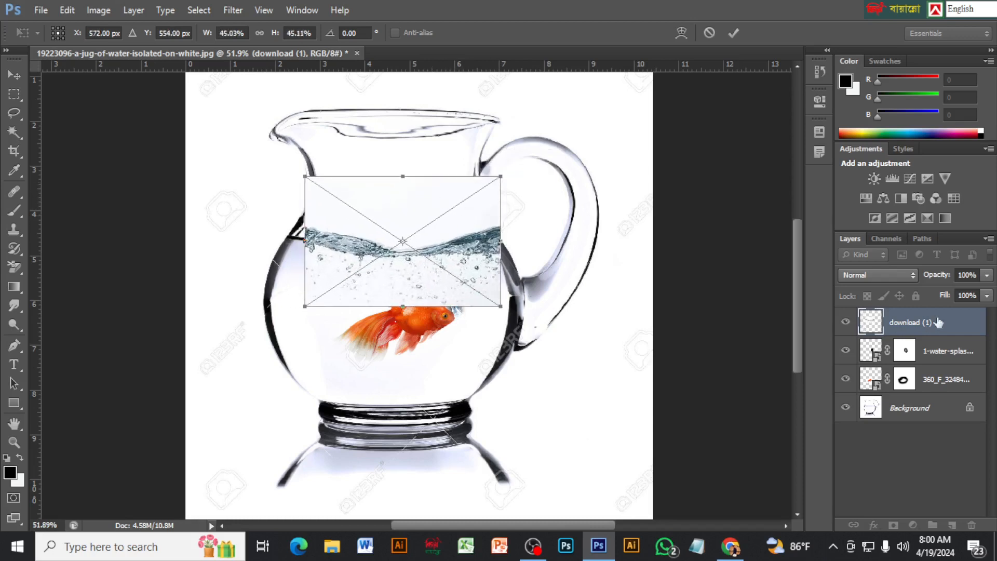
# - Reduce the wave image's opacity to 54%, its height to 38.82%, and move it to the lower part of the jug
pyautogui.click(987, 276)
pyautogui.moveTo(970, 295); pyautogui.dragTo(954, 297)
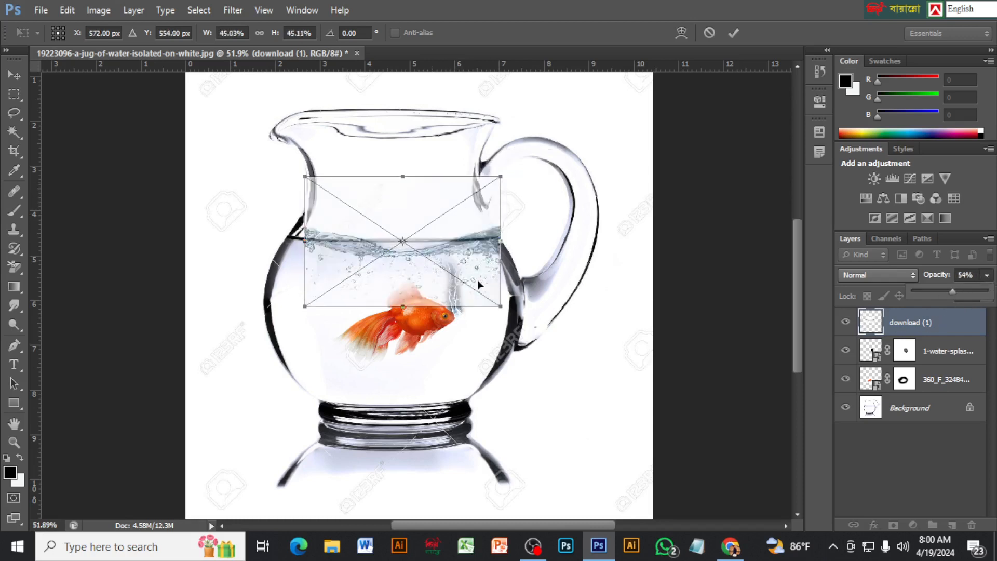
pyautogui.moveTo(480, 254); pyautogui.dragTo(468, 261)
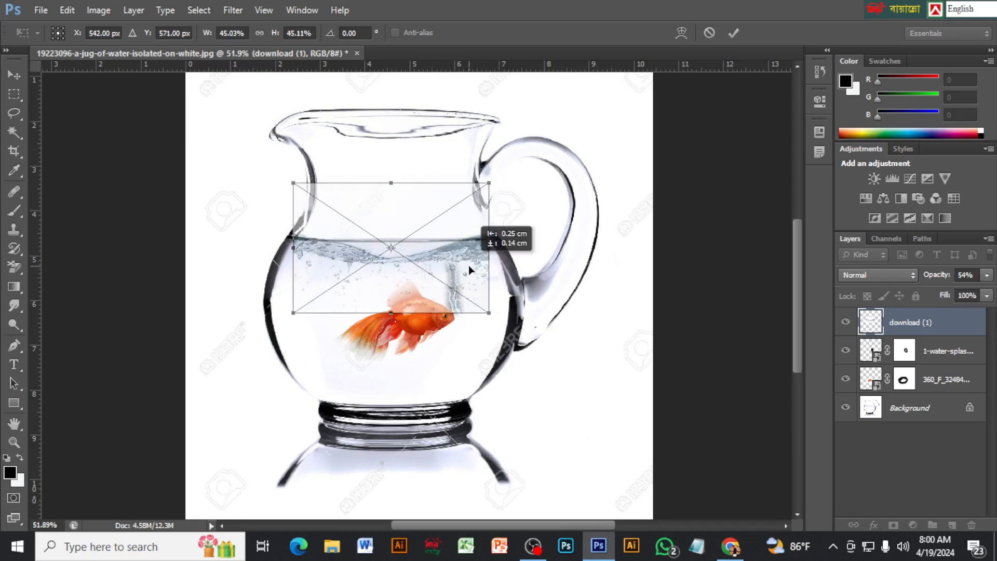
pyautogui.moveTo(394, 182)
pyautogui.mouseDown()
pyautogui.moveTo(394, 165)
pyautogui.moveTo(394, 200)
pyautogui.mouseUp()
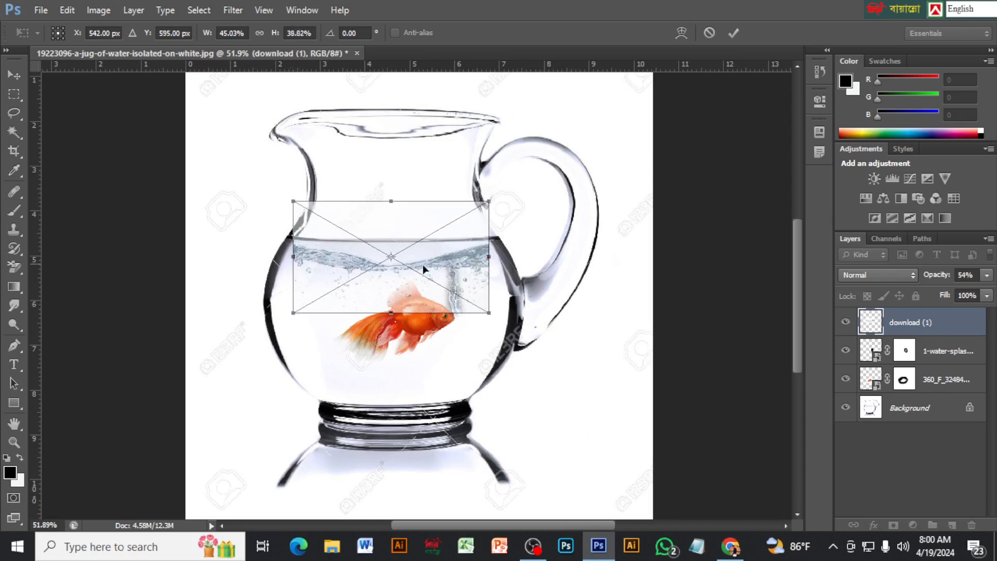
pyautogui.moveTo(424, 268); pyautogui.dragTo(421, 358)
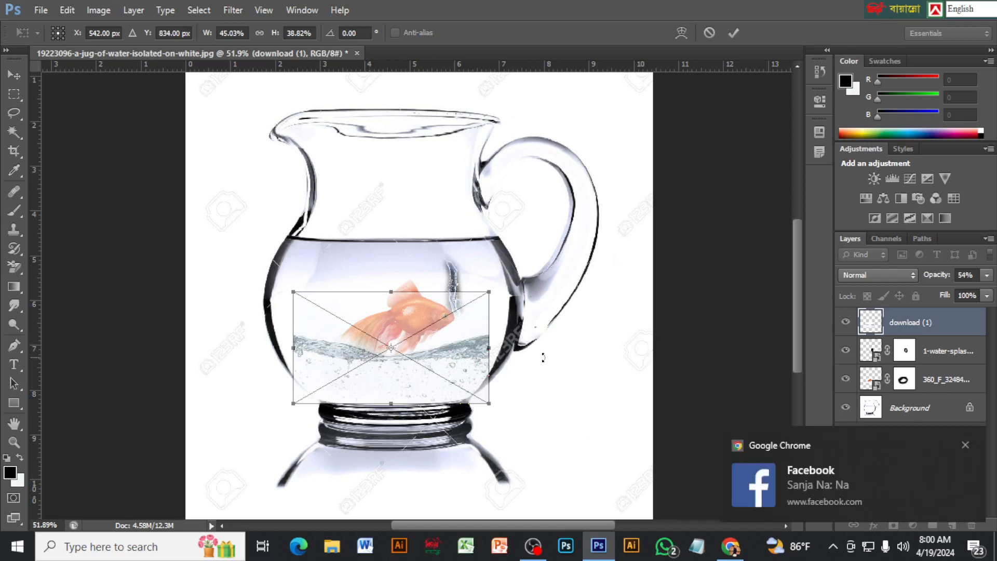
pyautogui.click(734, 33)
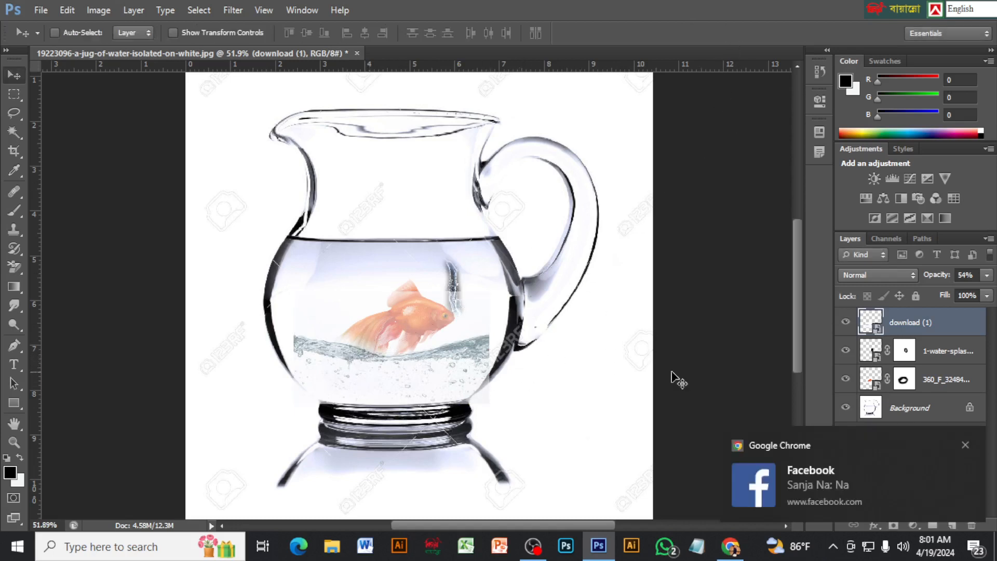
# - Set the download (1) layer's opacity to 100% and activate the Brush tool
pyautogui.click(988, 276)
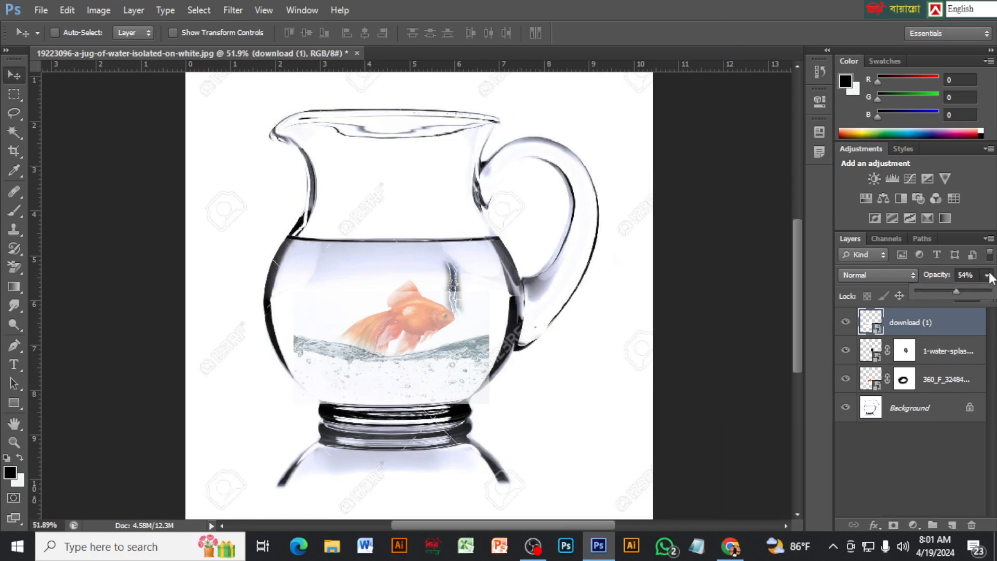
pyautogui.moveTo(959, 295); pyautogui.dragTo(990, 292)
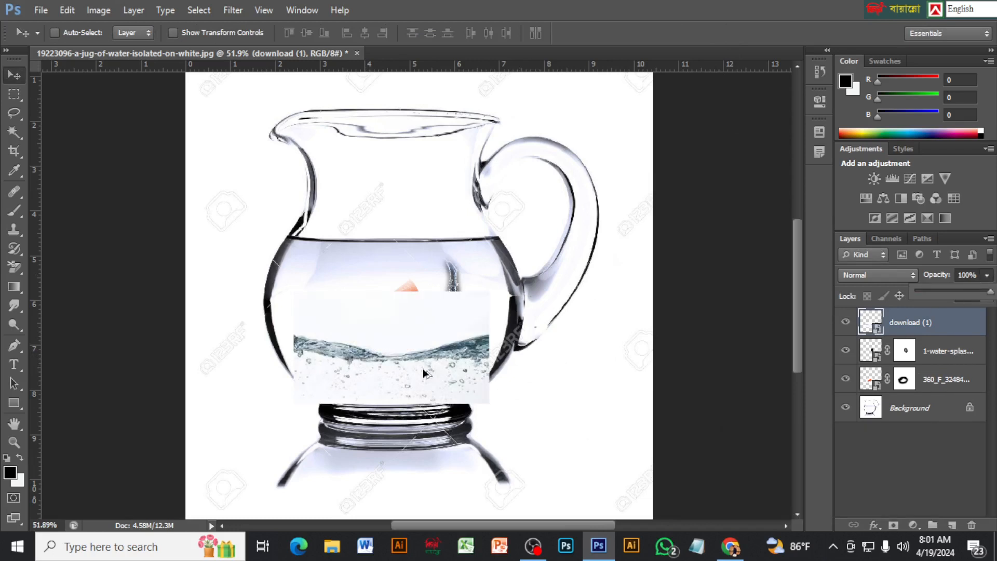
pyautogui.scroll(2, 423, 373)
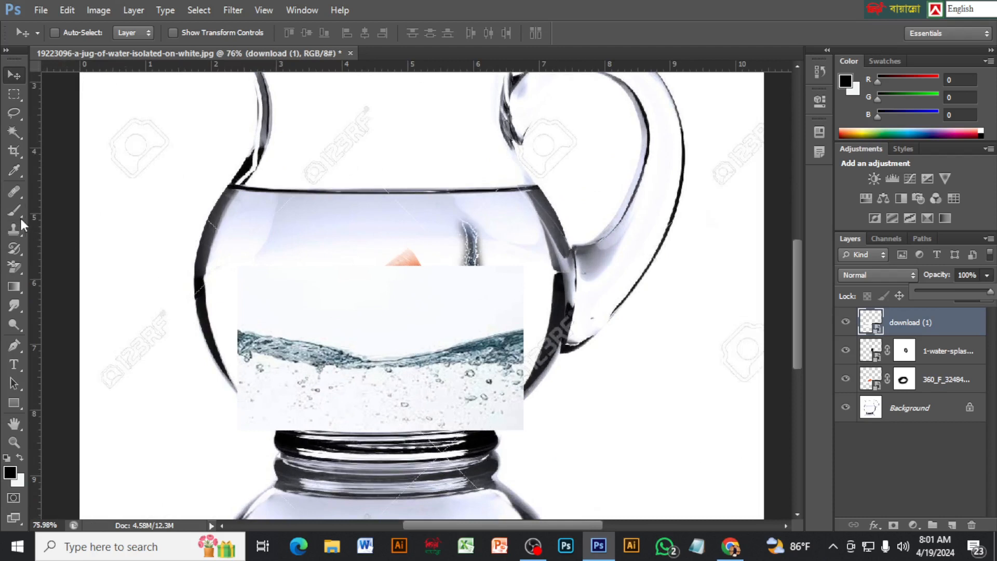
pyautogui.click(14, 211)
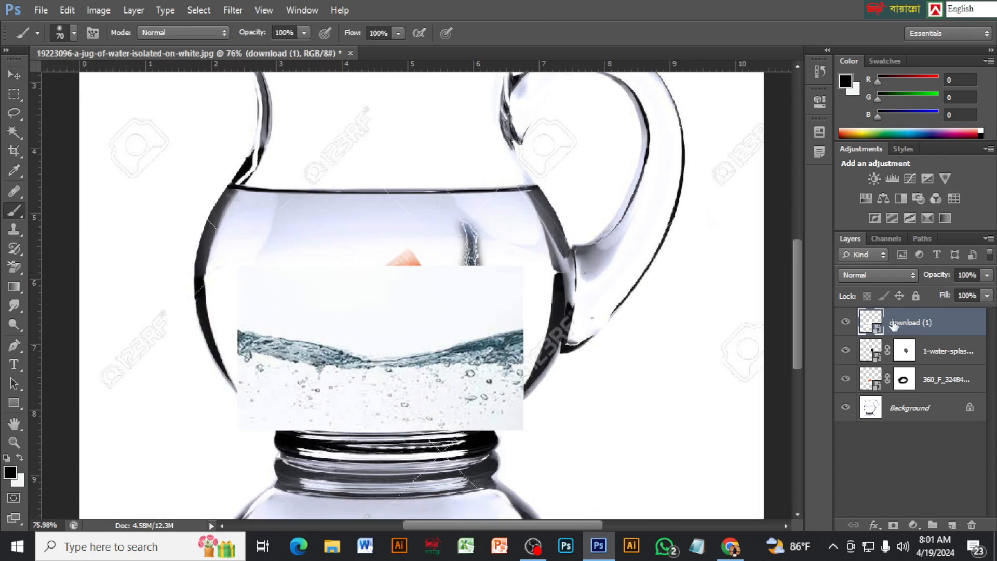
# - Add a layer mask to the download (1) layer and paint out its background over the goldfish and lower jug, reducing the brush size to 45
pyautogui.click(893, 525)
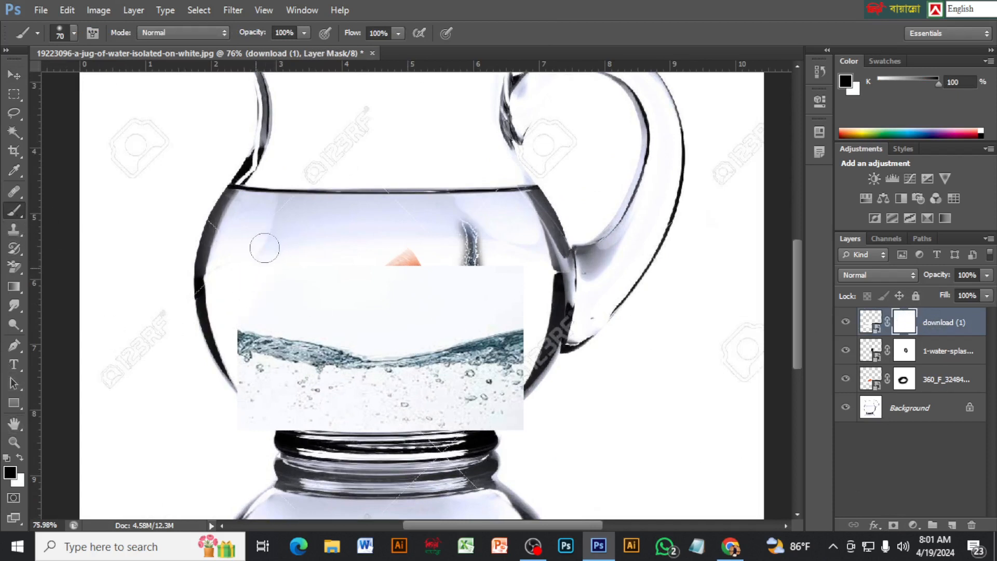
pyautogui.moveTo(398, 254)
pyautogui.mouseDown()
pyautogui.moveTo(326, 270)
pyautogui.moveTo(455, 268)
pyautogui.moveTo(333, 276)
pyautogui.moveTo(457, 280)
pyautogui.moveTo(377, 308)
pyautogui.moveTo(383, 323)
pyautogui.moveTo(411, 329)
pyautogui.moveTo(403, 334)
pyautogui.moveTo(520, 311)
pyautogui.moveTo(480, 313)
pyautogui.moveTo(519, 288)
pyautogui.moveTo(491, 299)
pyautogui.moveTo(515, 317)
pyautogui.moveTo(409, 338)
pyautogui.moveTo(315, 330)
pyautogui.moveTo(385, 343)
pyautogui.moveTo(230, 320)
pyautogui.mouseUp()
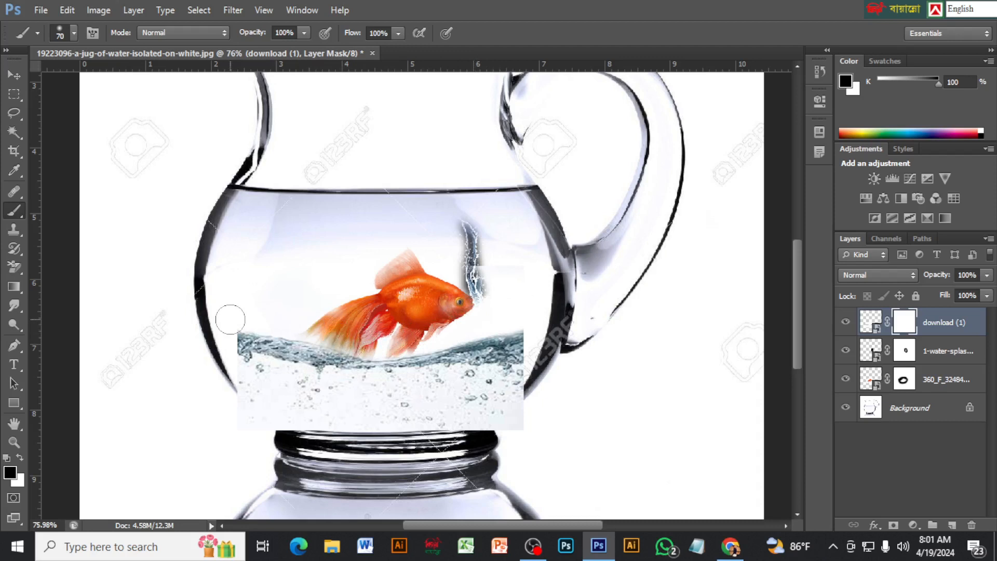
pyautogui.press('[')
pyautogui.press('[')
pyautogui.press('[')
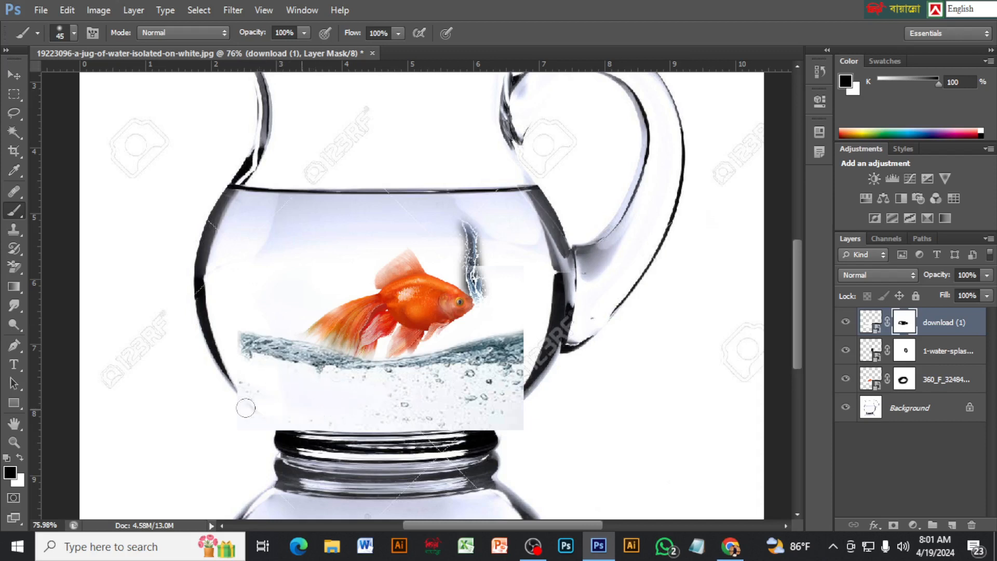
pyautogui.moveTo(315, 429); pyautogui.dragTo(249, 405)
pyautogui.moveTo(431, 432)
pyautogui.mouseDown()
pyautogui.moveTo(482, 423)
pyautogui.moveTo(447, 433)
pyautogui.moveTo(473, 441)
pyautogui.moveTo(418, 427)
pyautogui.moveTo(533, 409)
pyautogui.moveTo(534, 393)
pyautogui.moveTo(497, 415)
pyautogui.moveTo(495, 404)
pyautogui.moveTo(431, 426)
pyautogui.mouseUp()
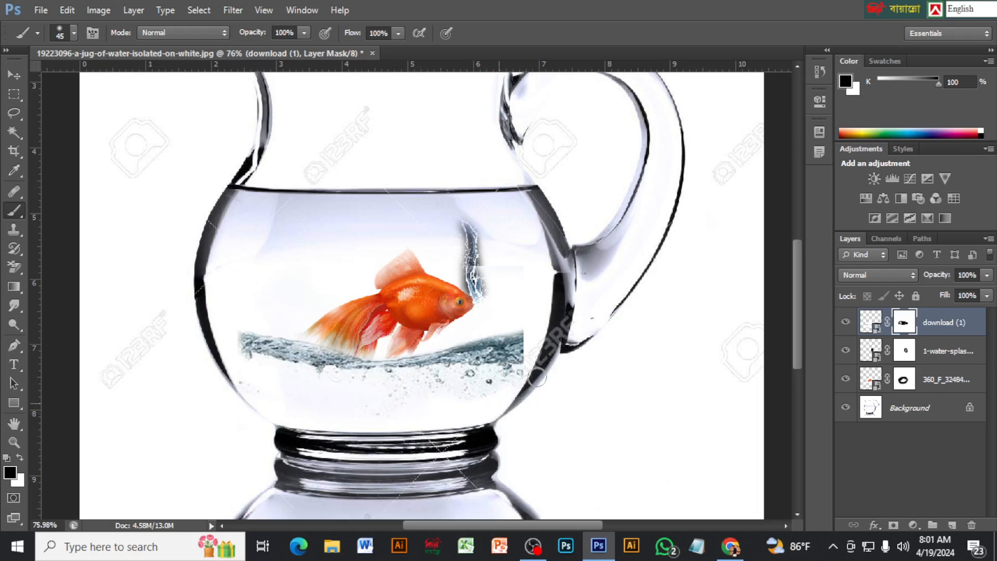
# - Examine how the goldfish, splash and masked wave blend inside the jug, both in the whole image and close up
pyautogui.scroll(-5, 463, 338)
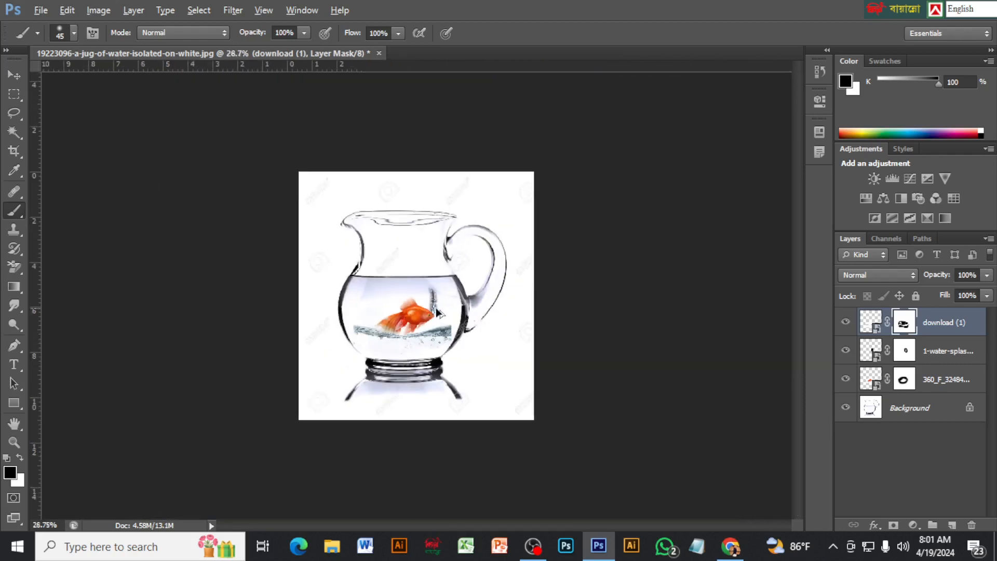
pyautogui.scroll(3, 435, 307)
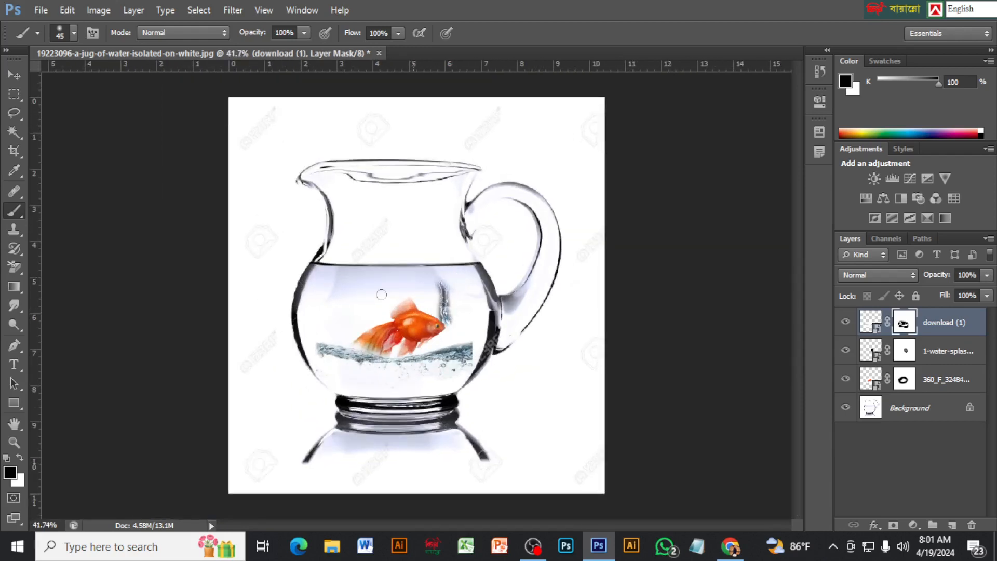
pyautogui.scroll(3, 381, 295)
pyautogui.scroll(-4, 420, 313)
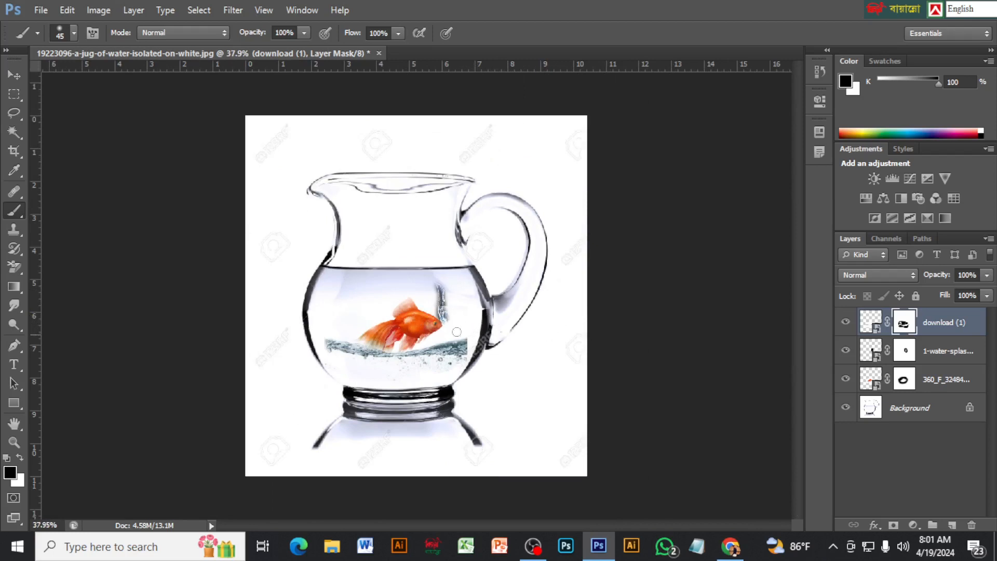
pyautogui.scroll(2, 456, 331)
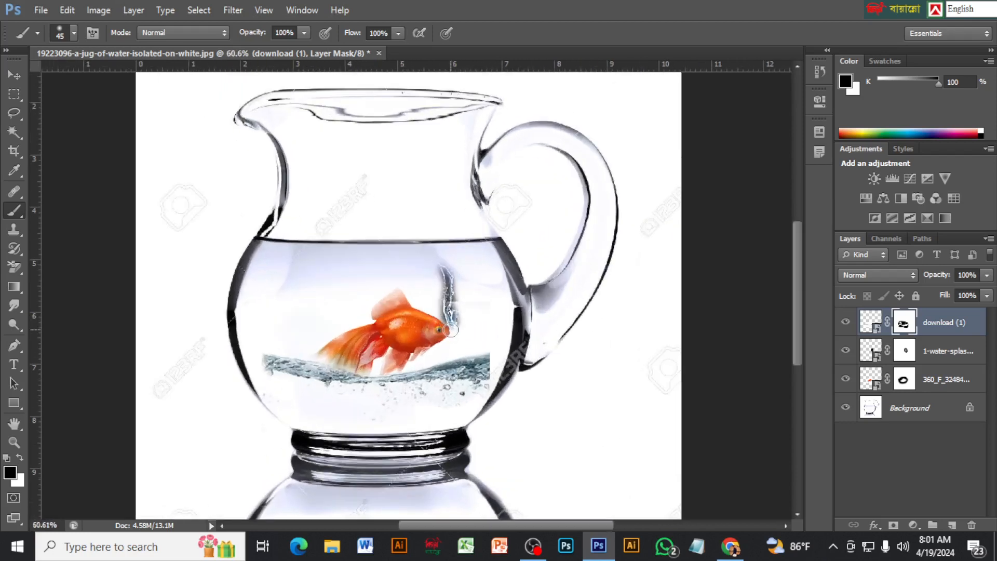
pyautogui.scroll(-2, 457, 333)
pyautogui.scroll(2, 455, 332)
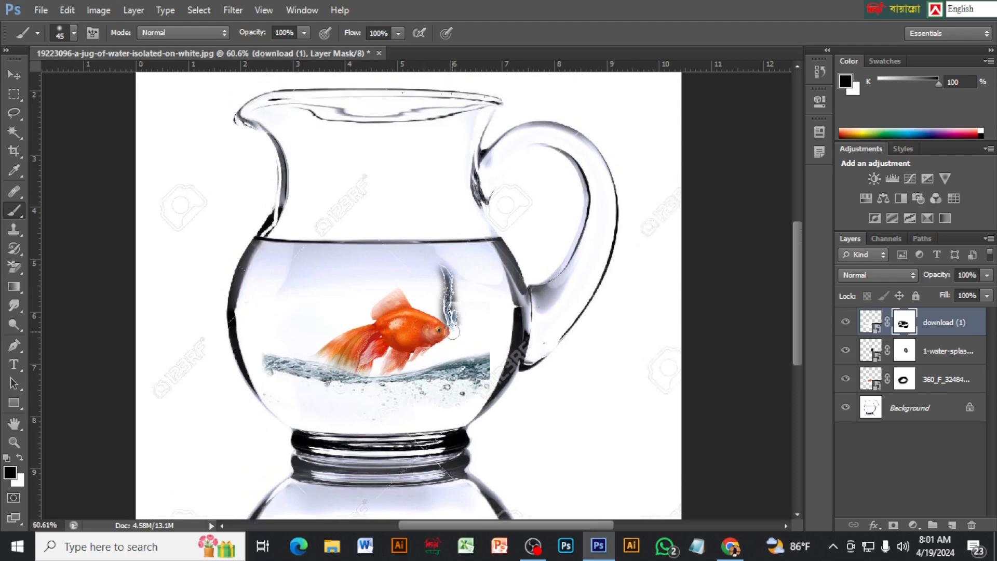